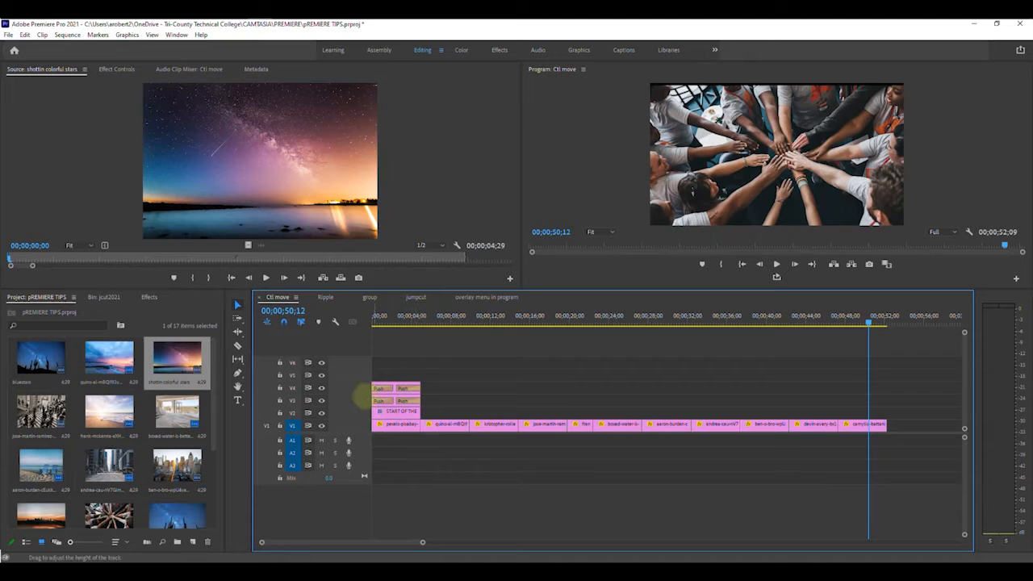
Shift all the clips later, move the last V1 clip to the sequence start, and ripple delete the leftover gap
left_click_drag(383, 361, 865, 473)
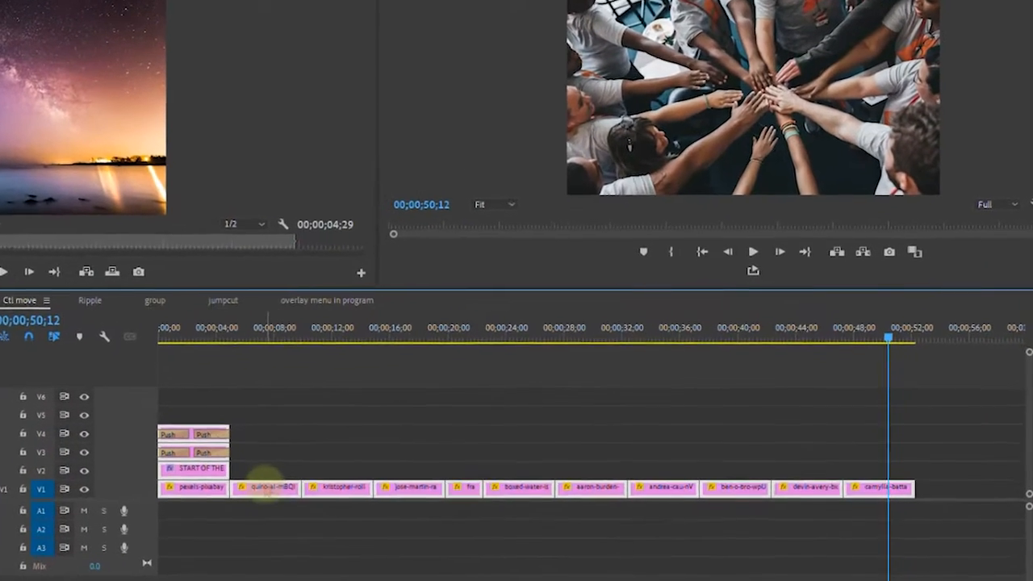
left_click_drag(381, 448, 466, 448)
left_click(892, 422)
left_click_drag(996, 496, 133, 501)
right_click(206, 502)
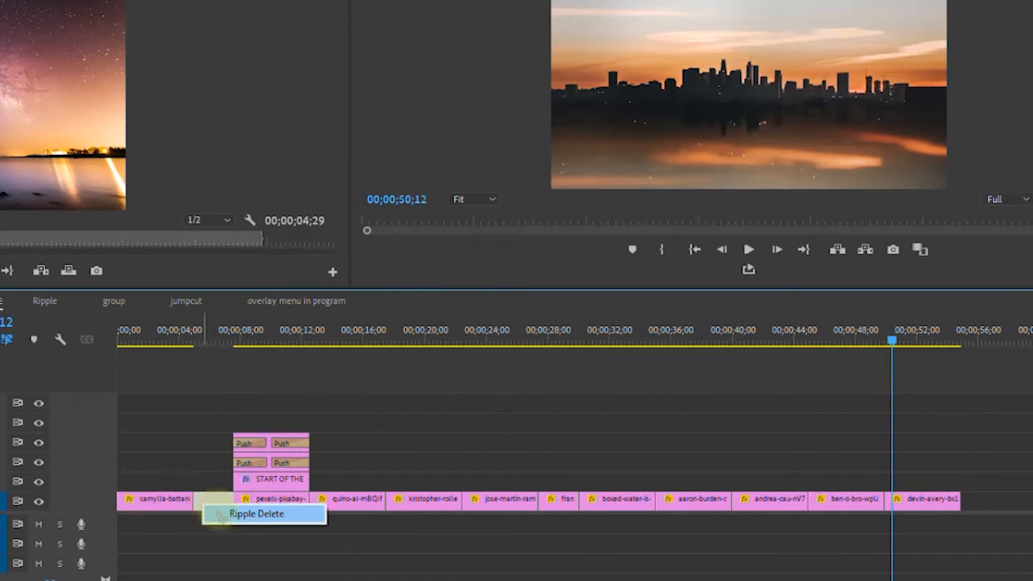
left_click(231, 512)
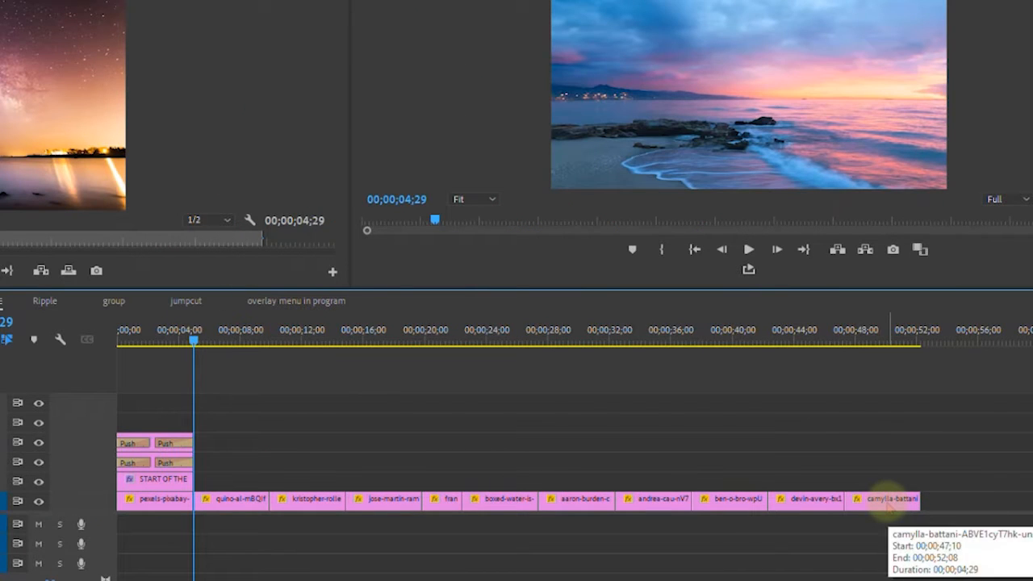
Insert the last V1 clip at the very start of the sequence, shifting all other clips later, and play from the beginning
left_click(887, 500)
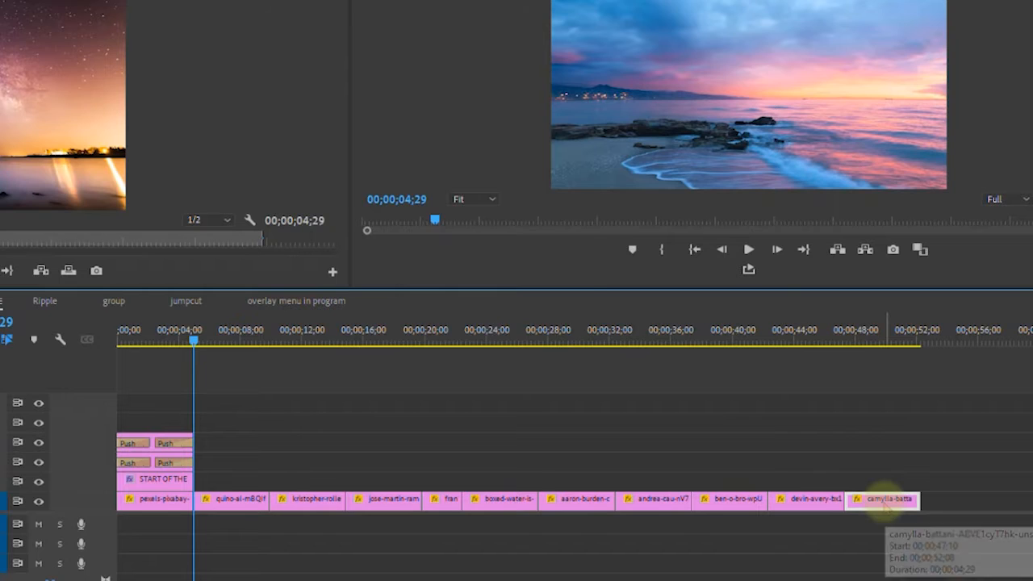
key("ctrl")
left_click_drag(886, 504, 118, 502)
key("Home")
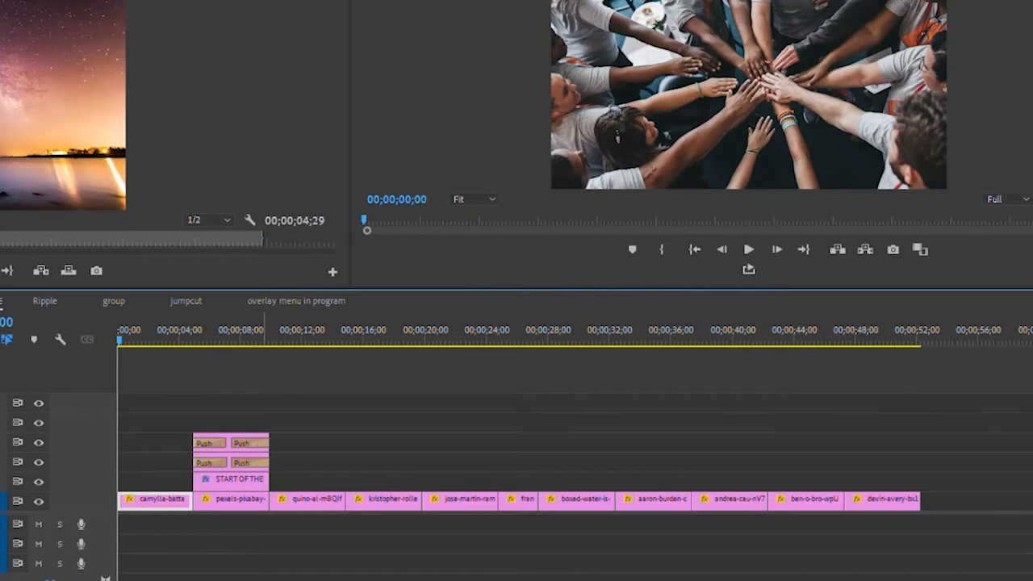
key("space")
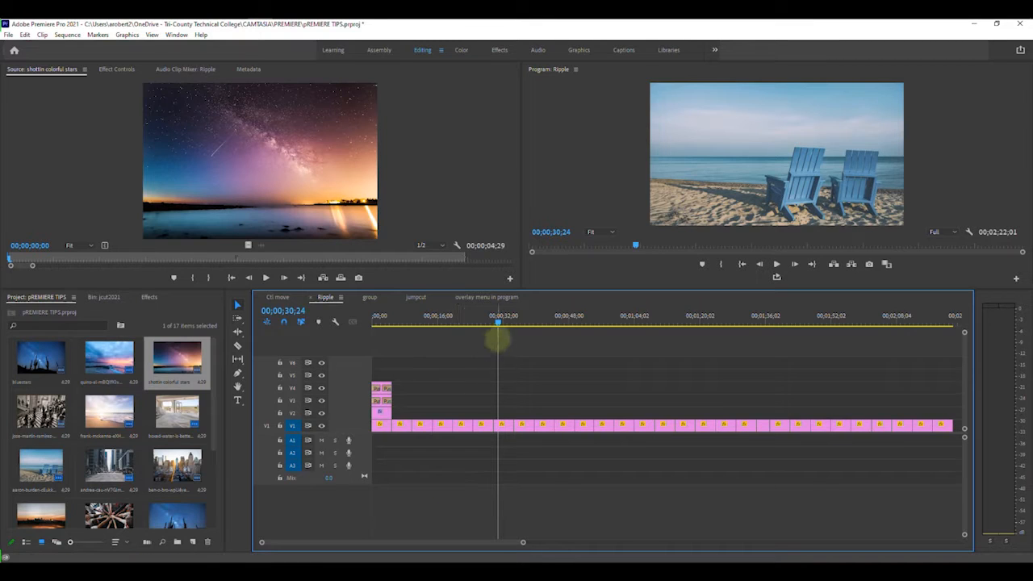
Move the playhead to 00;00;12;24 and delete the V1 clip near 00;00;30 without closing the gap
left_click_drag(498, 322, 424, 324)
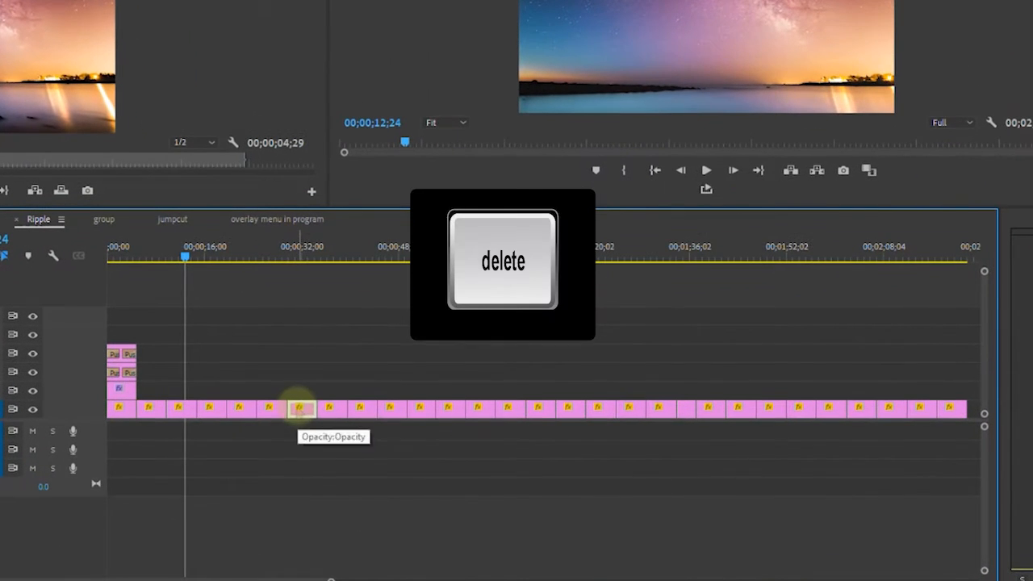
key("Delete")
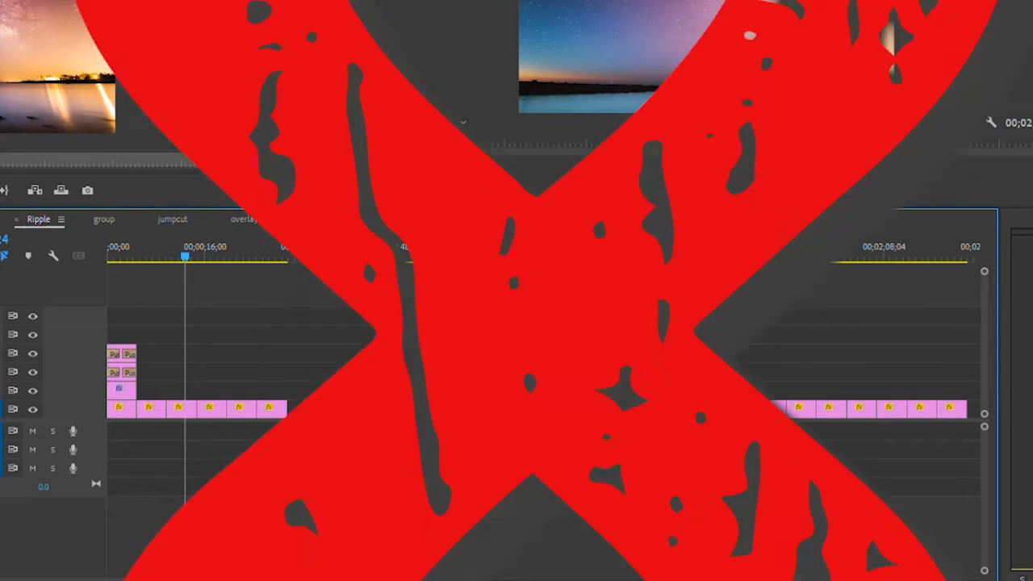
key("Delete")
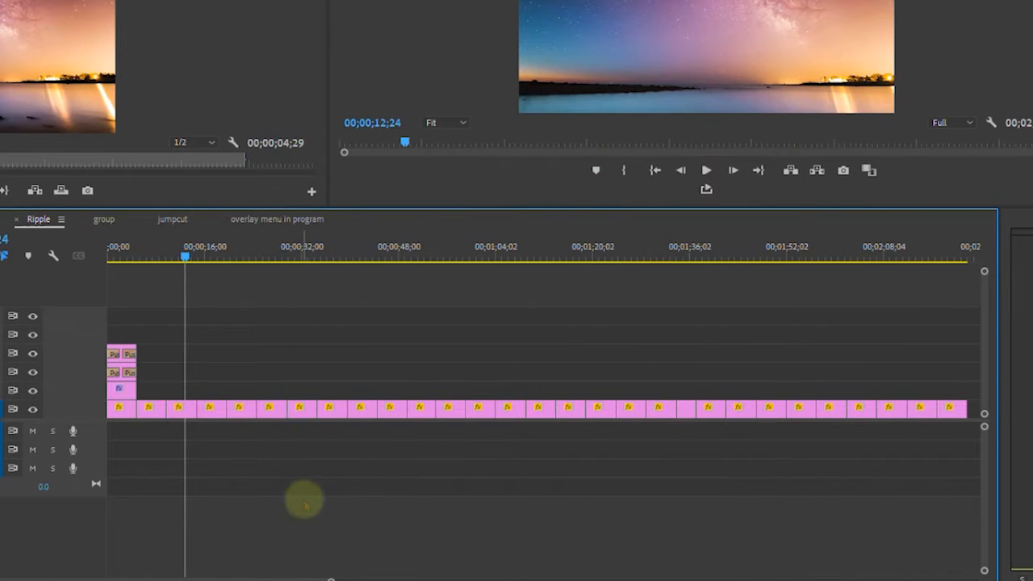
Ripple delete the V1 clip near 00;00;30 directly, and undo that deletion
left_click(300, 408)
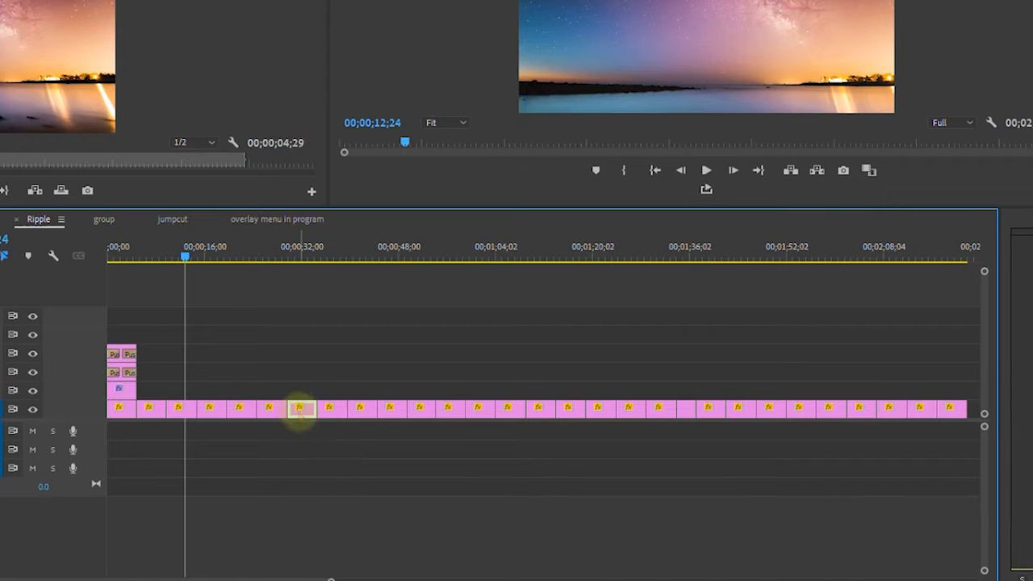
key("shift+Delete")
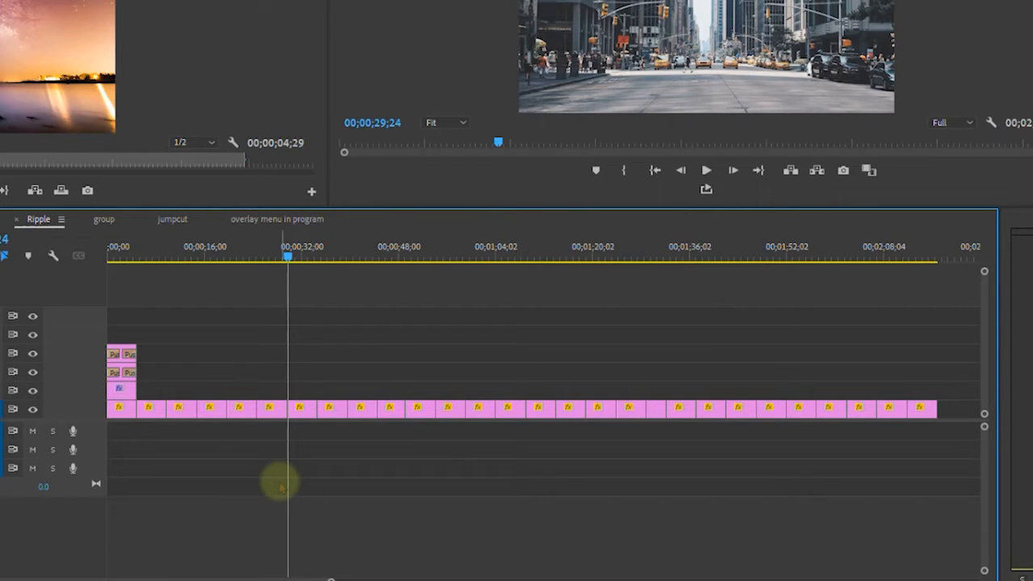
key("ctrl+z")
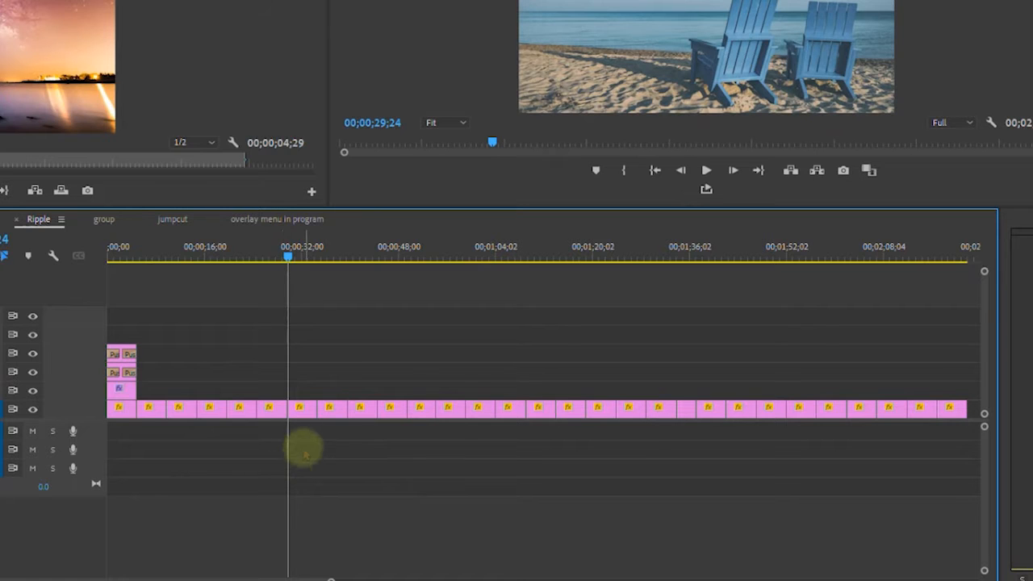
Delete the V1 clip starting at 00;00;29;24 and close the empty gap with Ripple Delete
left_click(300, 410)
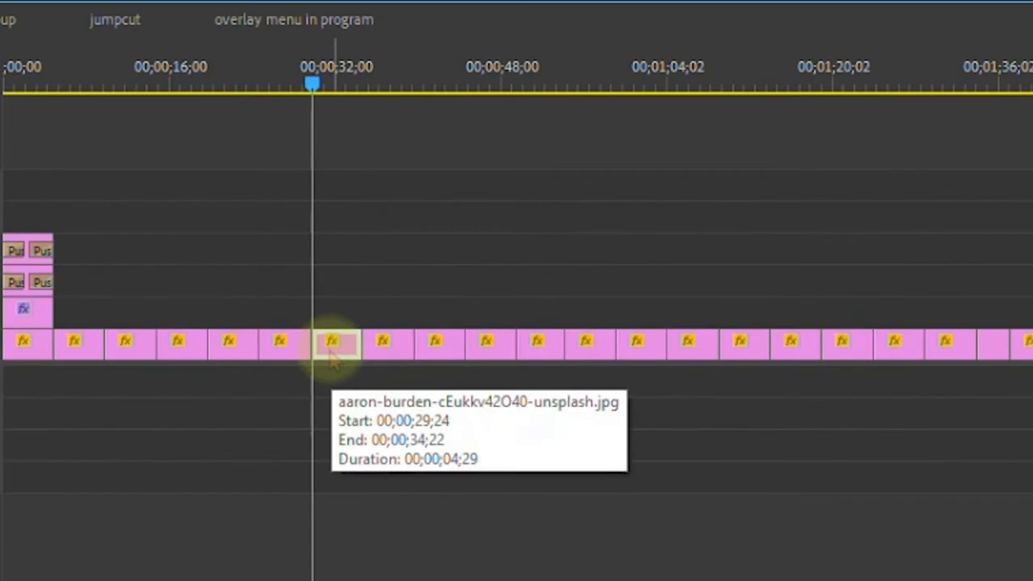
key("Delete")
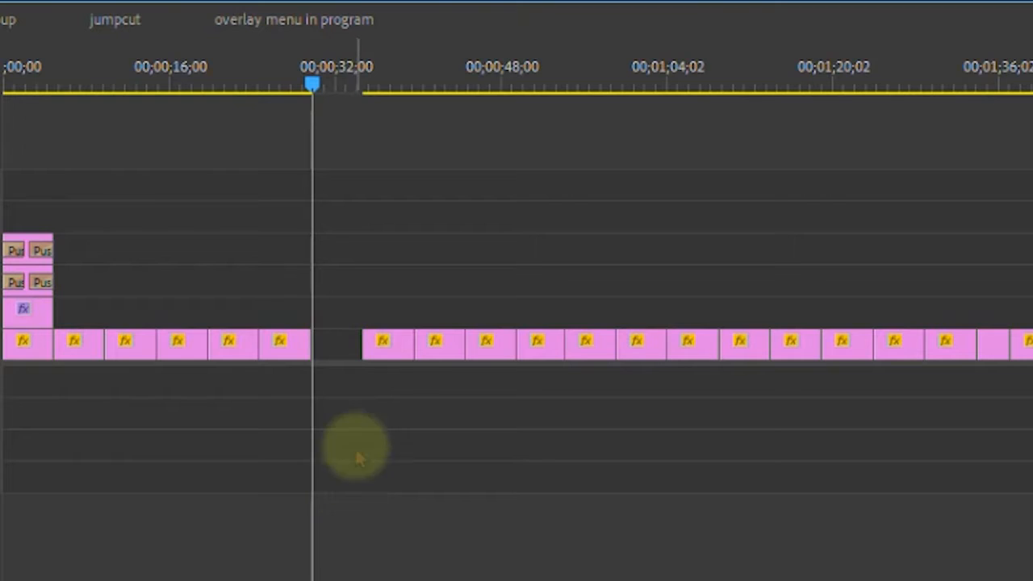
left_click(334, 354)
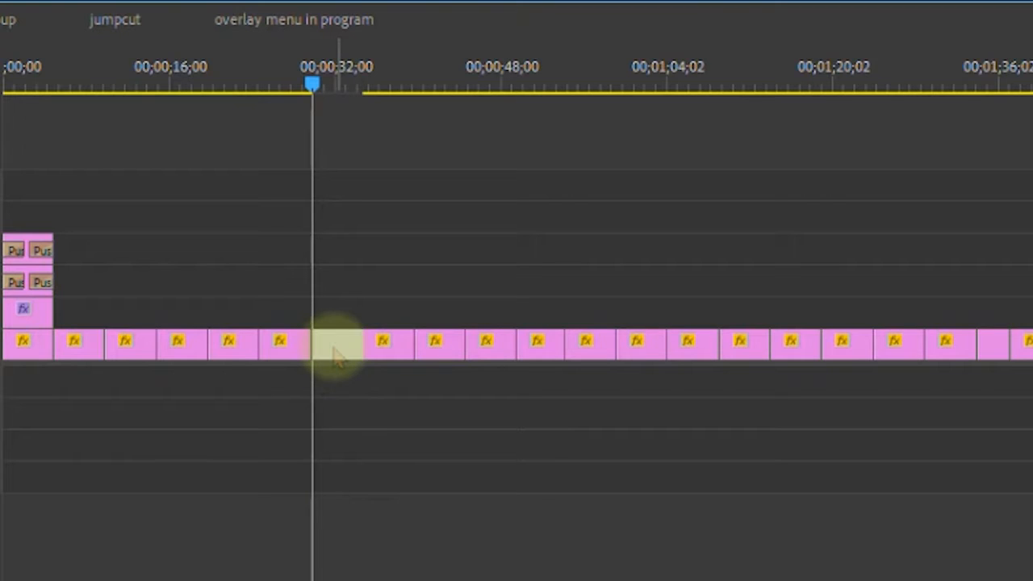
right_click(336, 357)
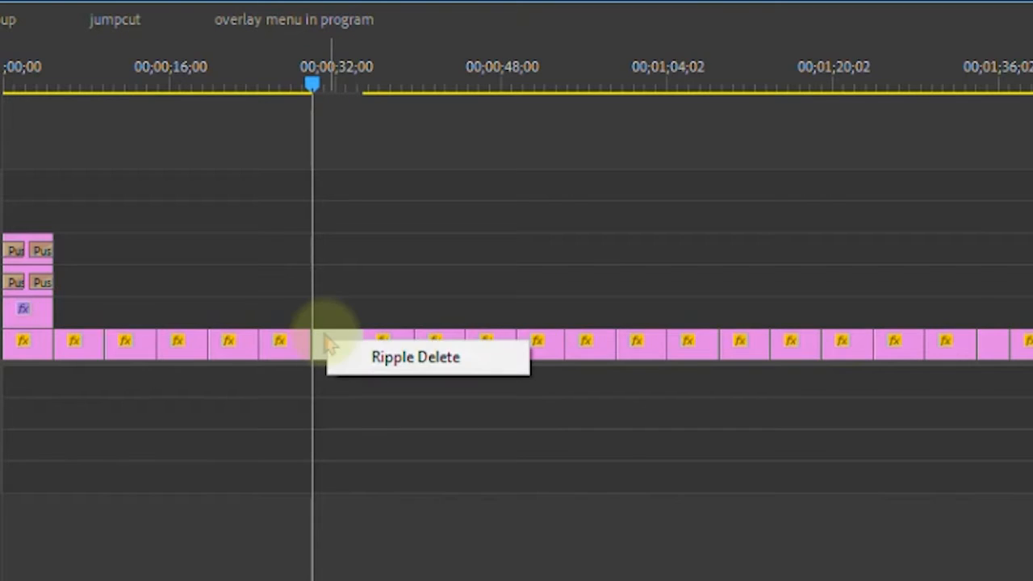
left_click(379, 364)
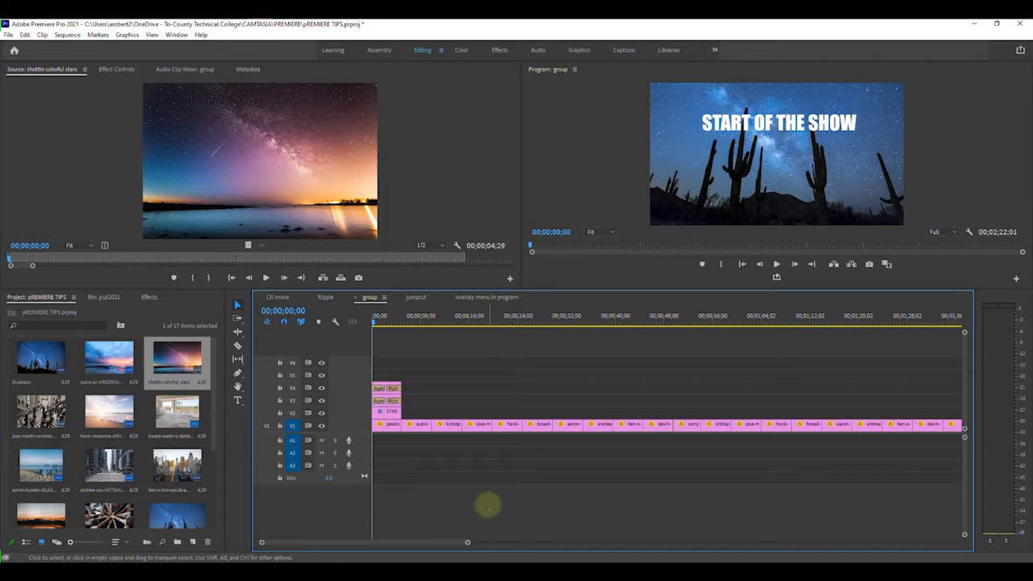
Group the two bar clips on V3 and V4 and move the group to V4 and V5 at about 00;00;06
key("space")
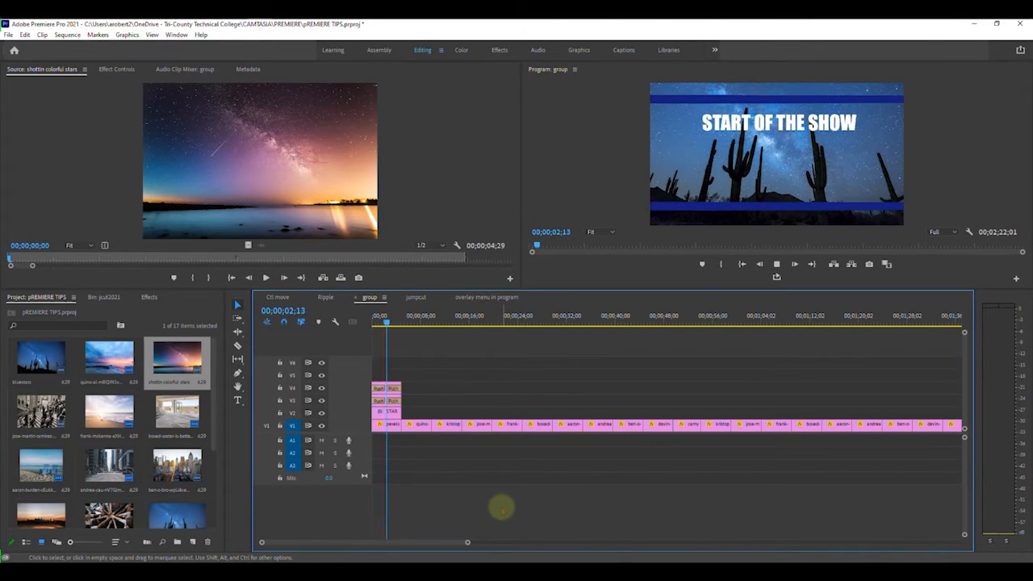
key("space")
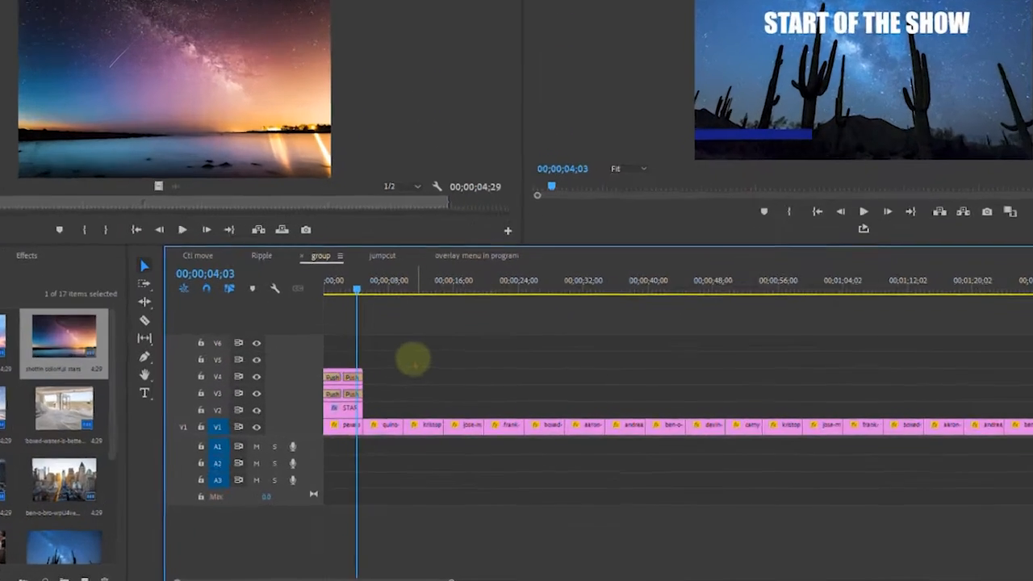
left_click_drag(429, 369, 377, 399)
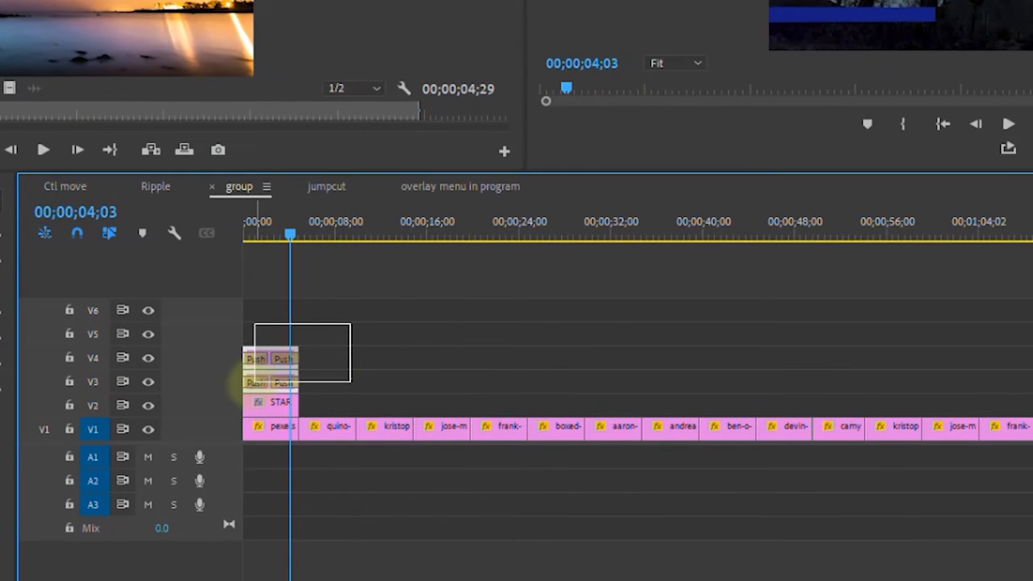
left_click_drag(253, 382, 253, 385)
right_click(255, 384)
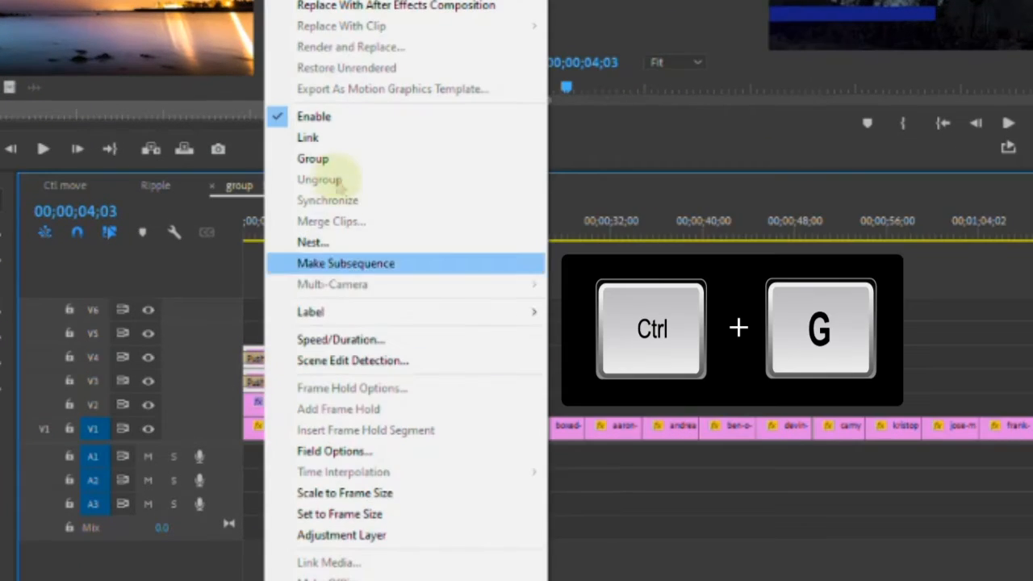
left_click(368, 156)
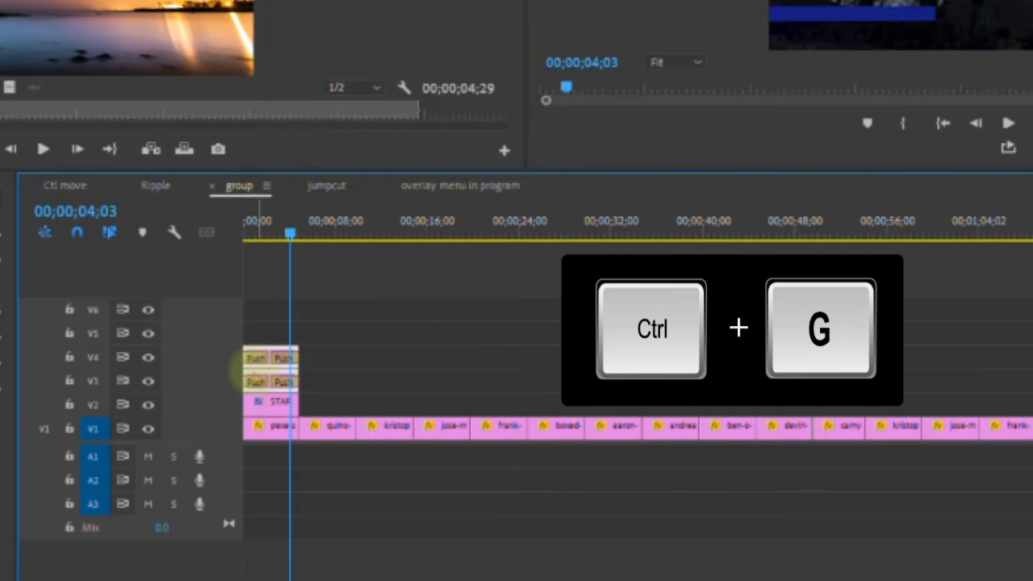
left_click_drag(252, 380, 340, 357)
Ungroup the two bar clips on V4 and V5 and clear the selection
right_click(339, 356)
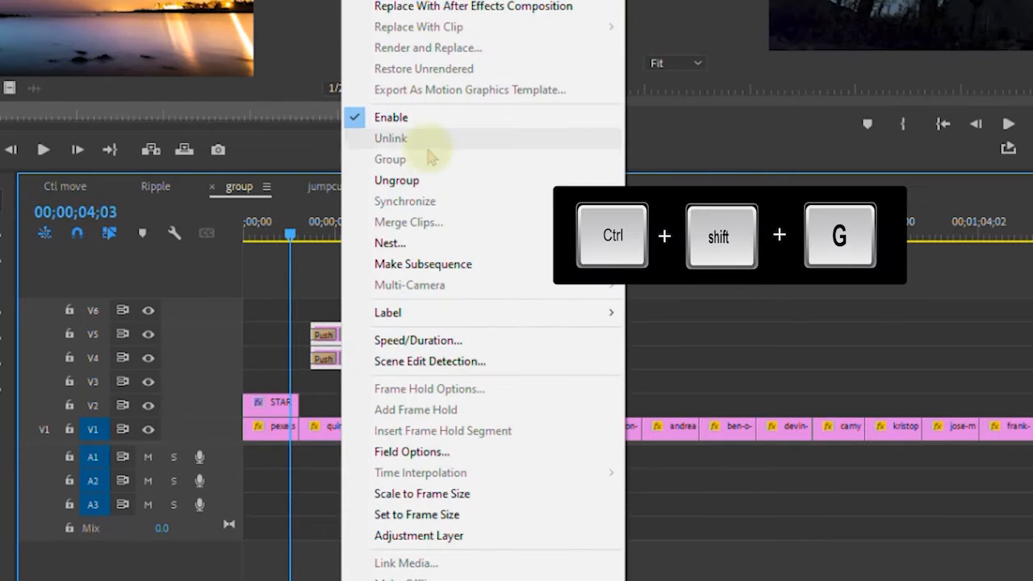
left_click(422, 181)
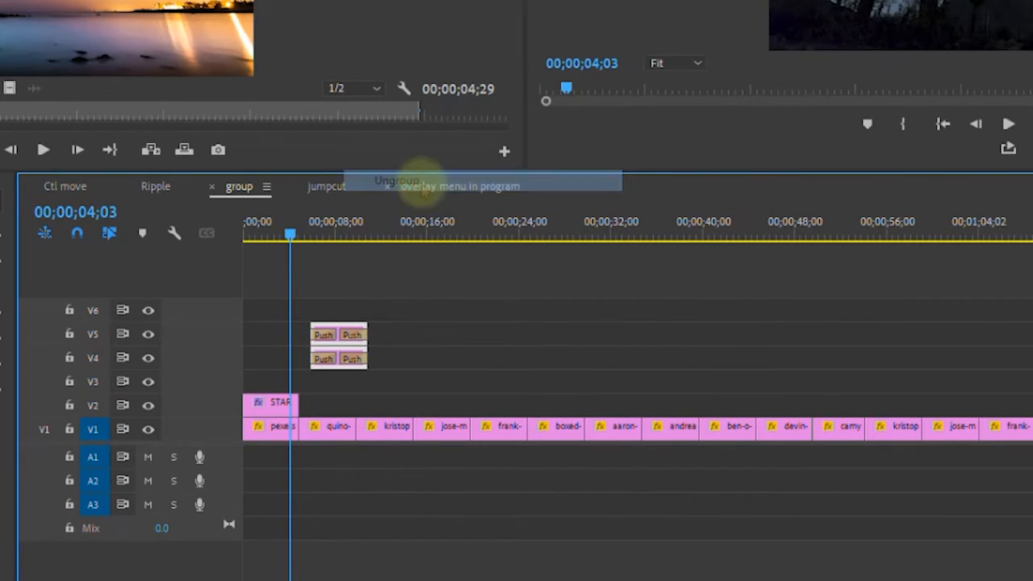
left_click(442, 333)
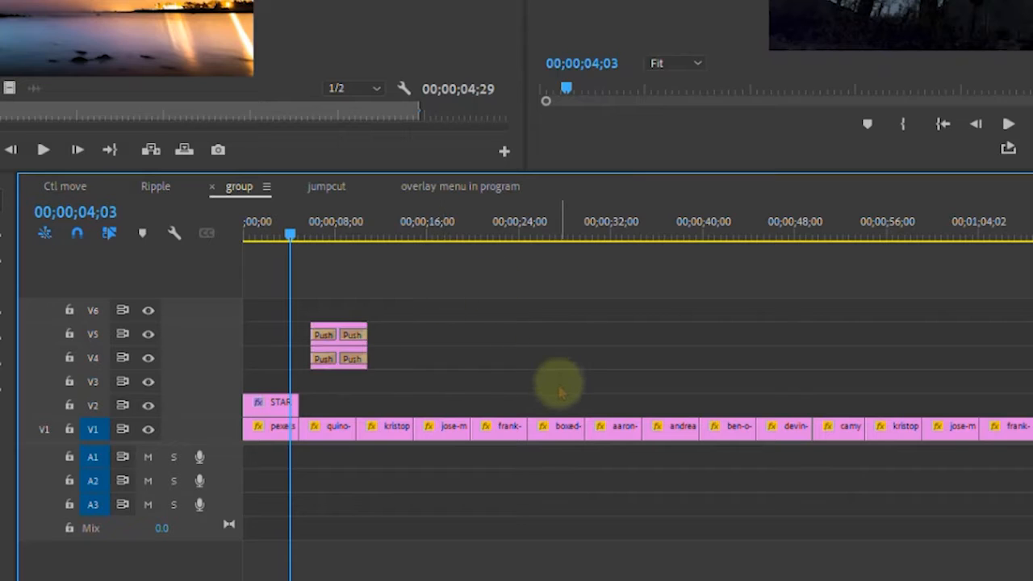
Group the two bar clips on V4 and V5 again and move them back to the sequence start on V3 and V4
left_click_drag(384, 307, 301, 351)
right_click(339, 347)
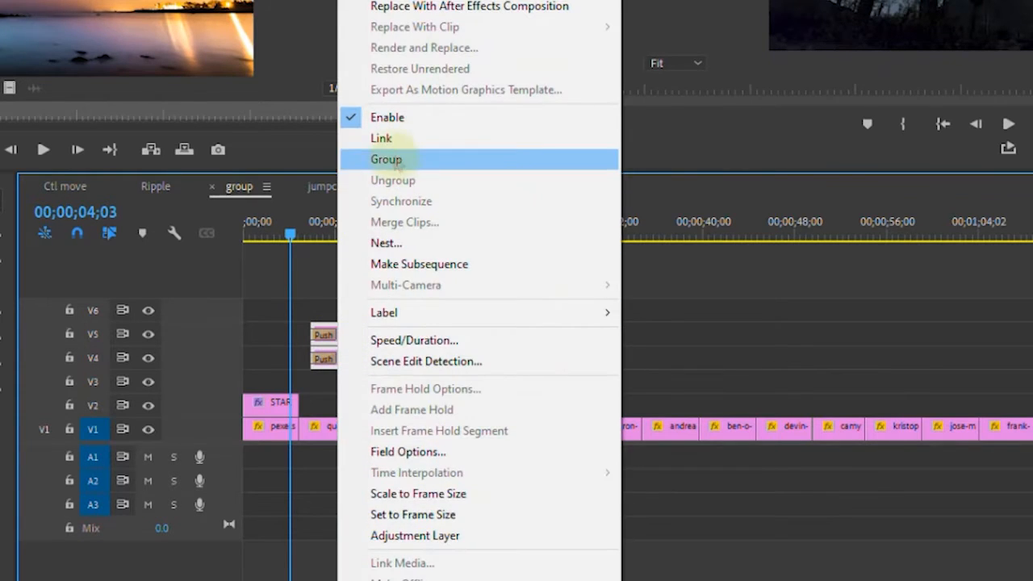
left_click(392, 159)
left_click_drag(333, 352, 257, 323)
Group all the stacked opening clips on V1 to V4 and move the group to V2 through V5 at about 00;00;12
left_click_drag(377, 363, 385, 457)
right_click(382, 416)
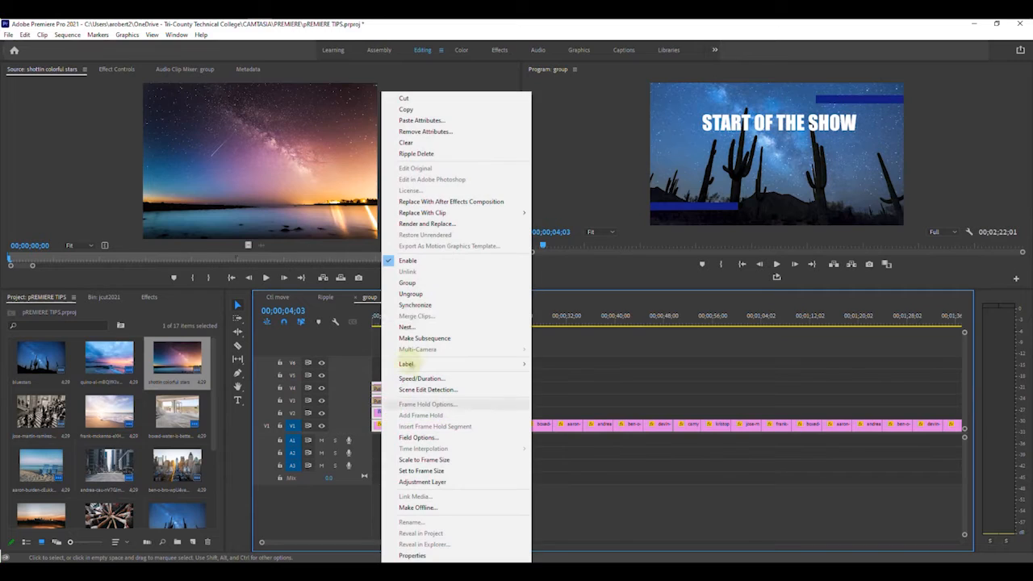
left_click(415, 284)
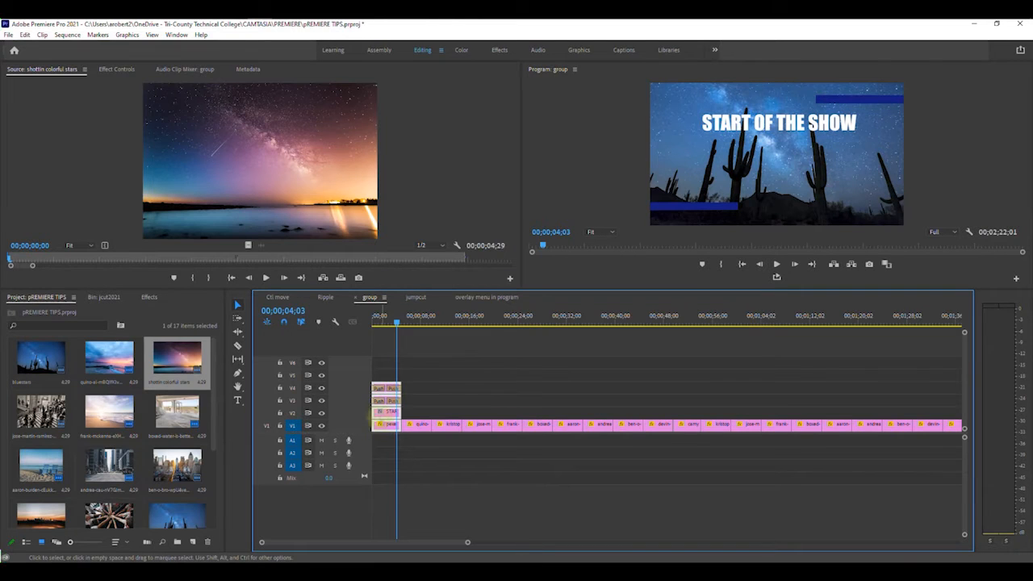
left_click_drag(383, 418, 722, 428)
Group the V1 clips from about 00;00;25 to 00;00;59 and move the group up to a higher video track
right_click(624, 425)
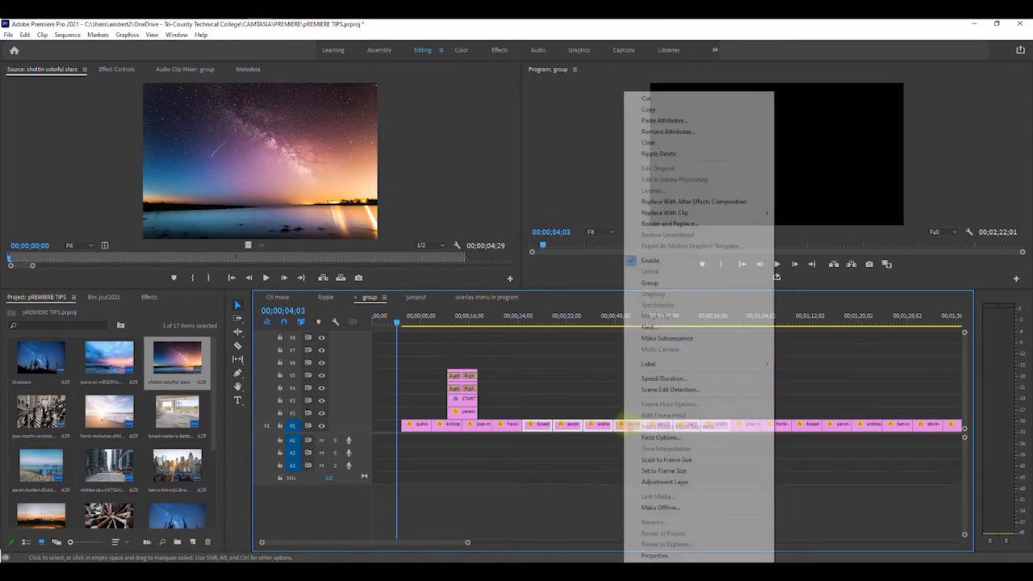
left_click(657, 282)
left_click_drag(597, 425, 587, 387)
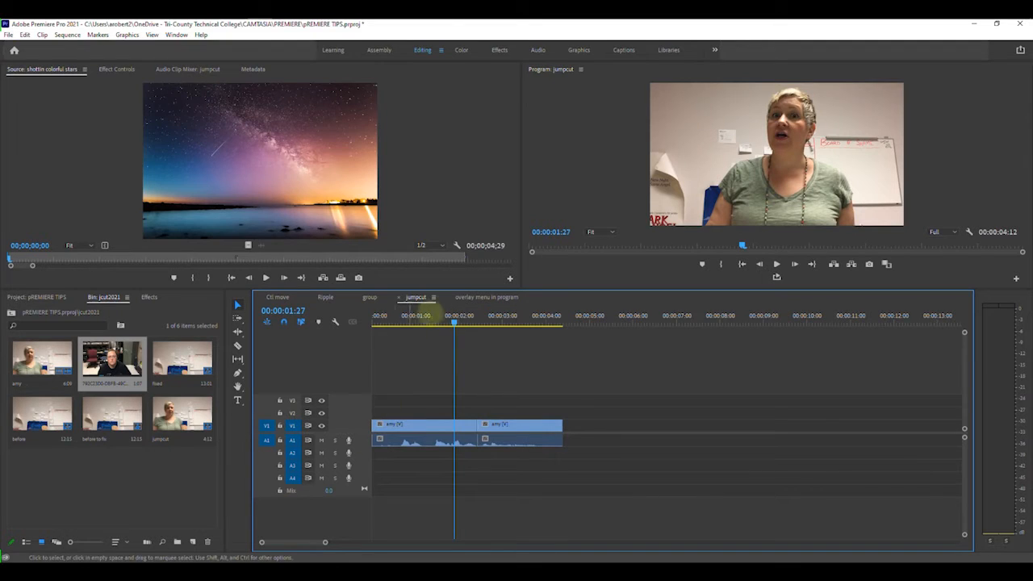
Play the jump cut, open the reaction .MOV clip in the Source Monitor, and overwrite it onto V1 at about 00:00:02
key("space")
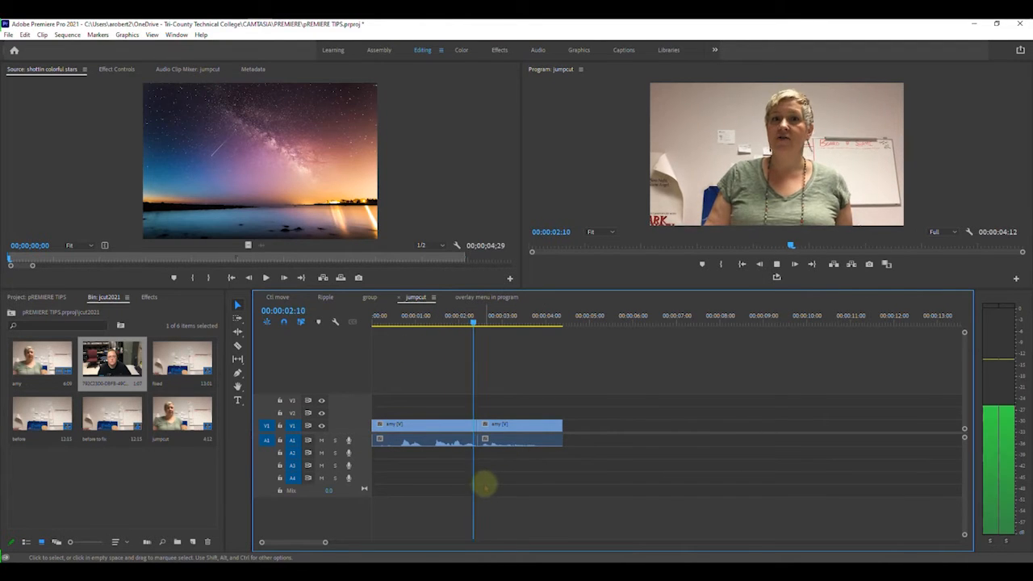
double_click(120, 359)
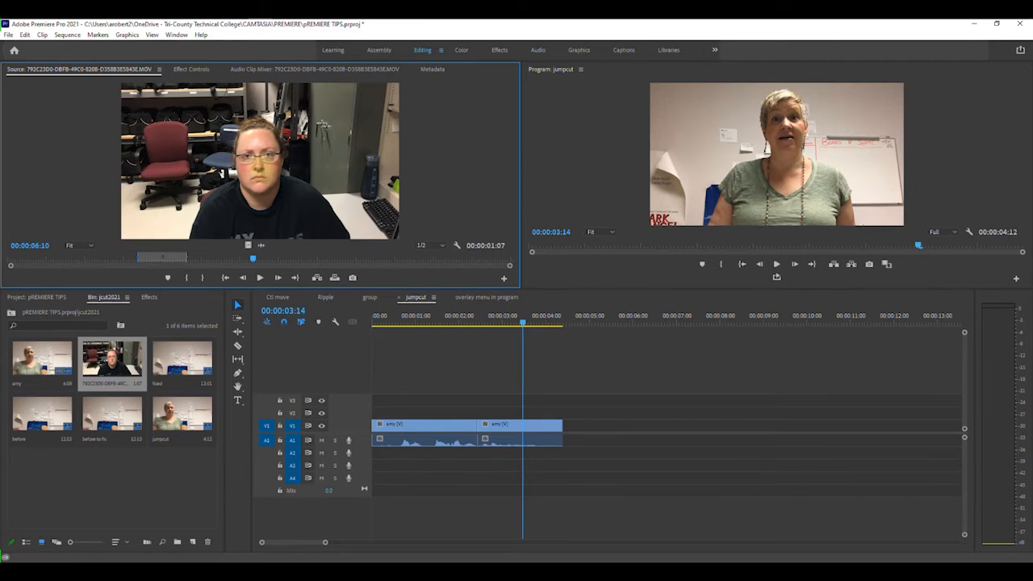
left_click_drag(424, 242, 456, 431)
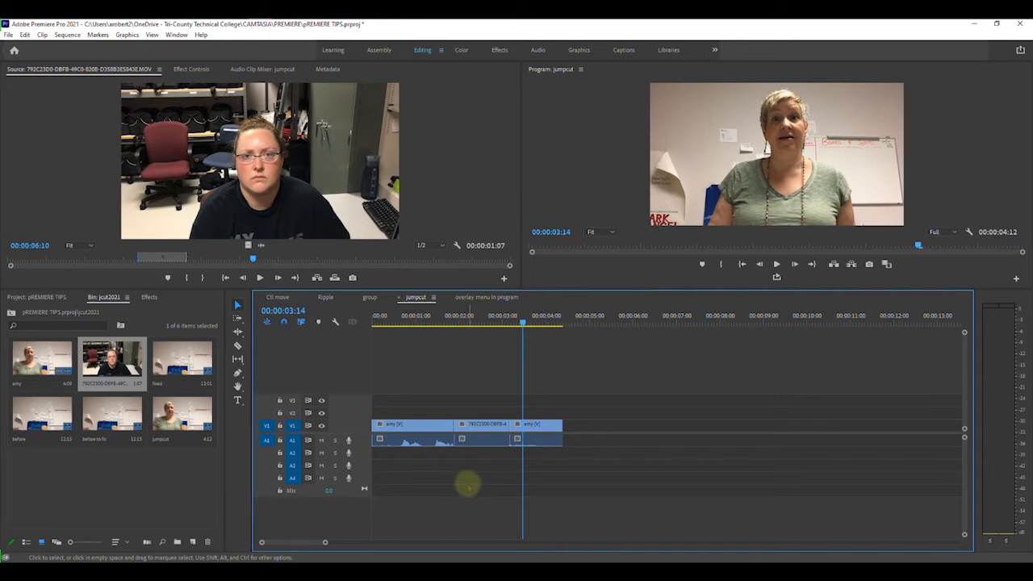
Place the reaction clip on V2 over the jump cut at about 00:00:02, and set the playhead to 00:00:01:21
left_click_drag(254, 161, 454, 413)
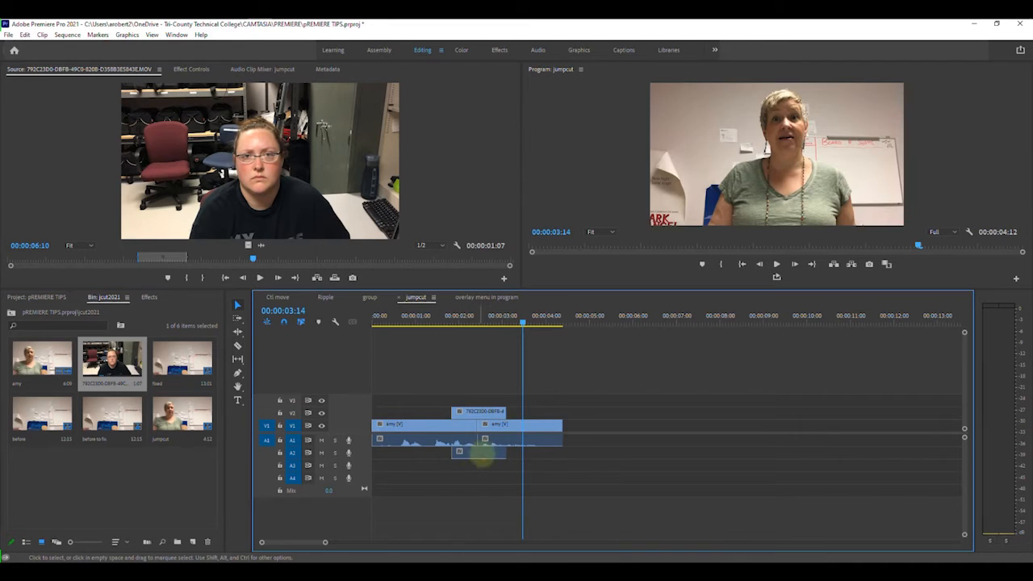
left_click(446, 318)
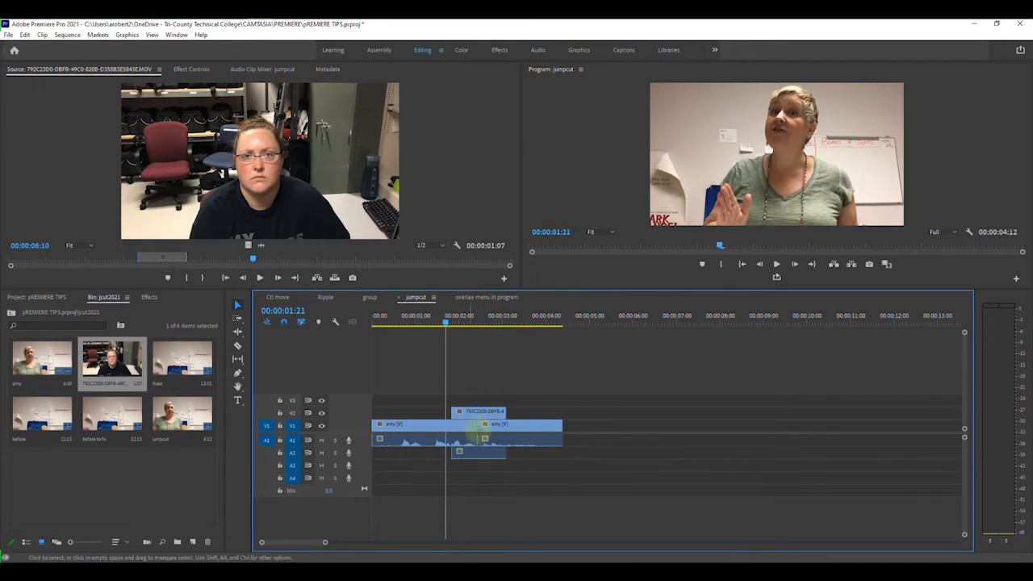
Play through the reaction shot, and replace it with a video-only copy on V2 over the jump cut at about 00:00:02
key("space")
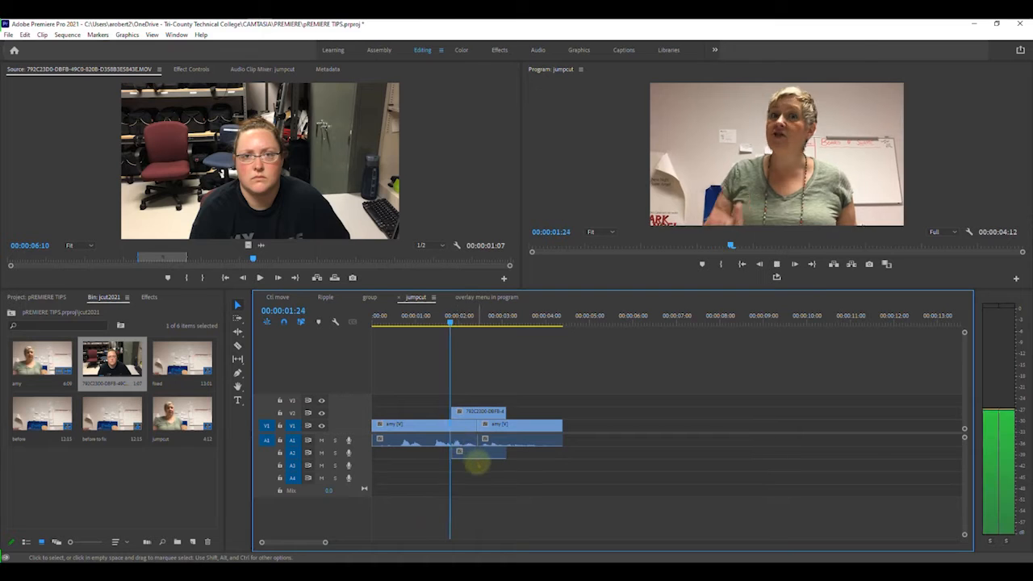
key("space")
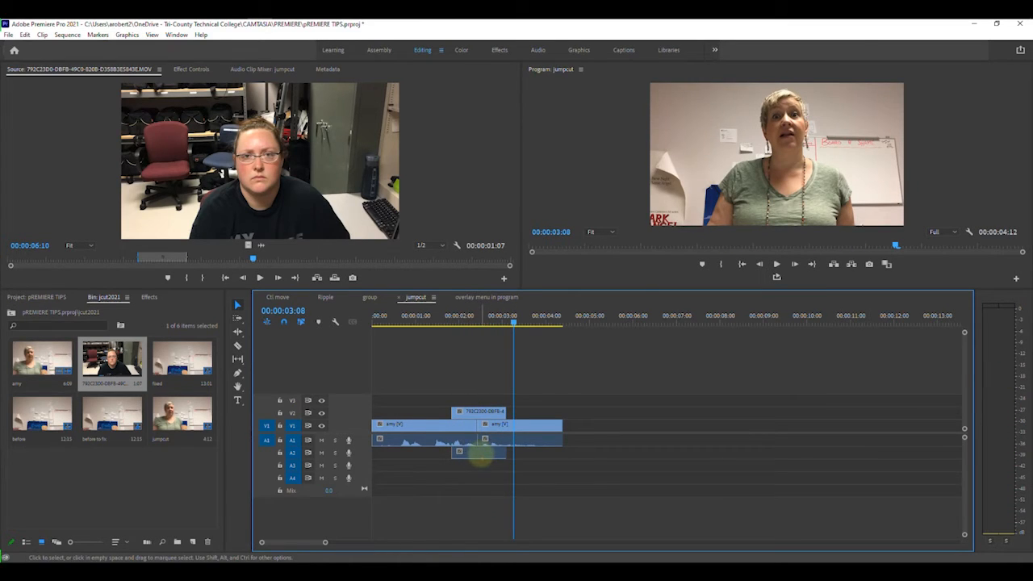
left_click(480, 405)
key("Delete")
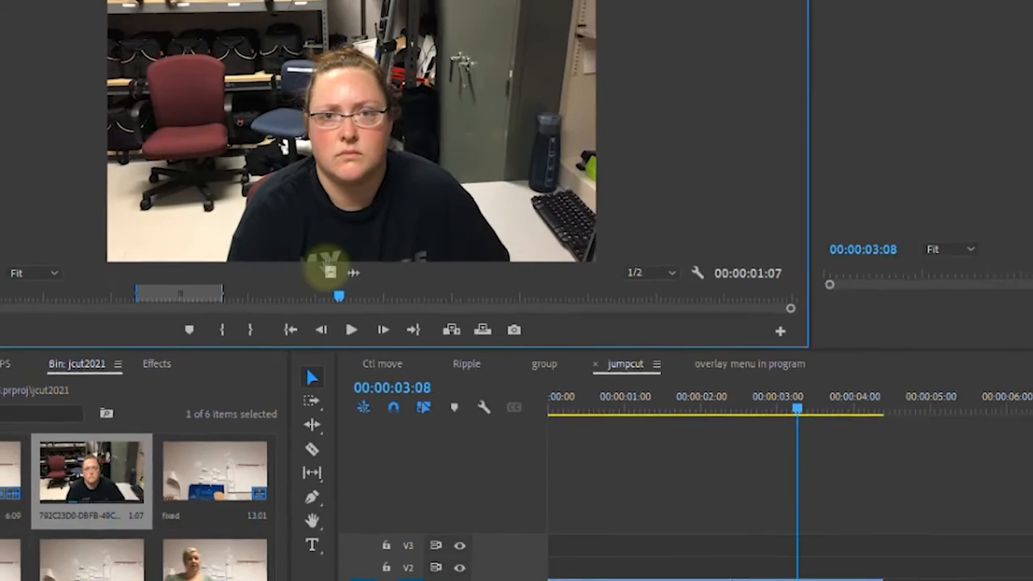
left_click_drag(330, 272, 690, 573)
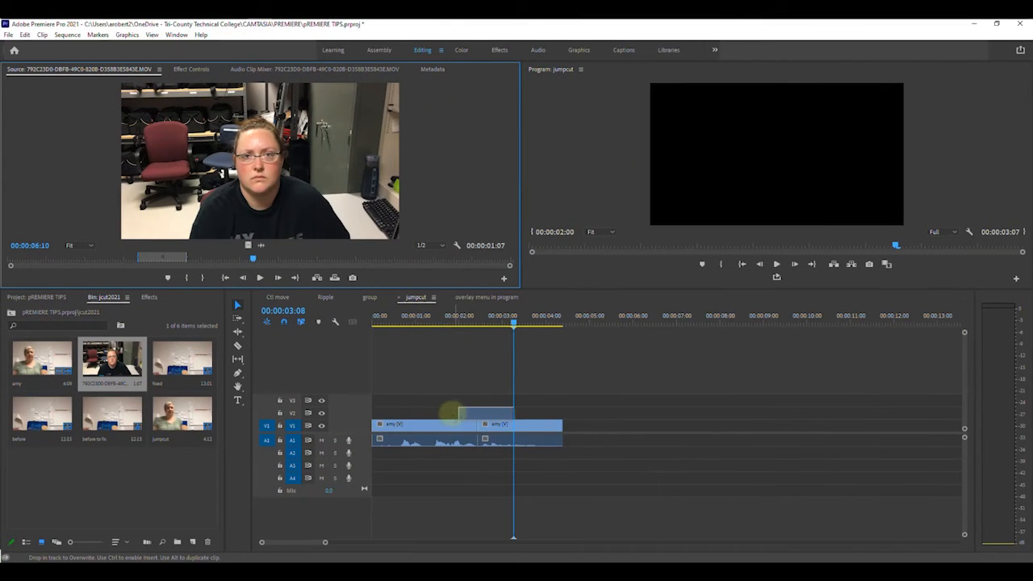
left_click_drag(453, 413, 454, 413)
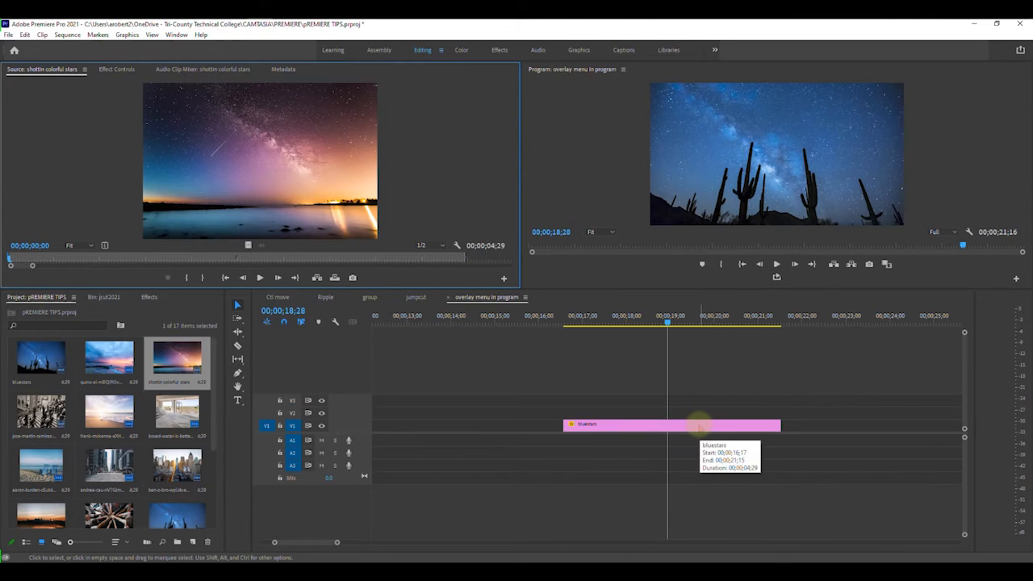
Try an Insert edit and an Overwrite edit of the shottin colorful stars clip on V1 at 00;00;18;28, undoing each one
key("comma")
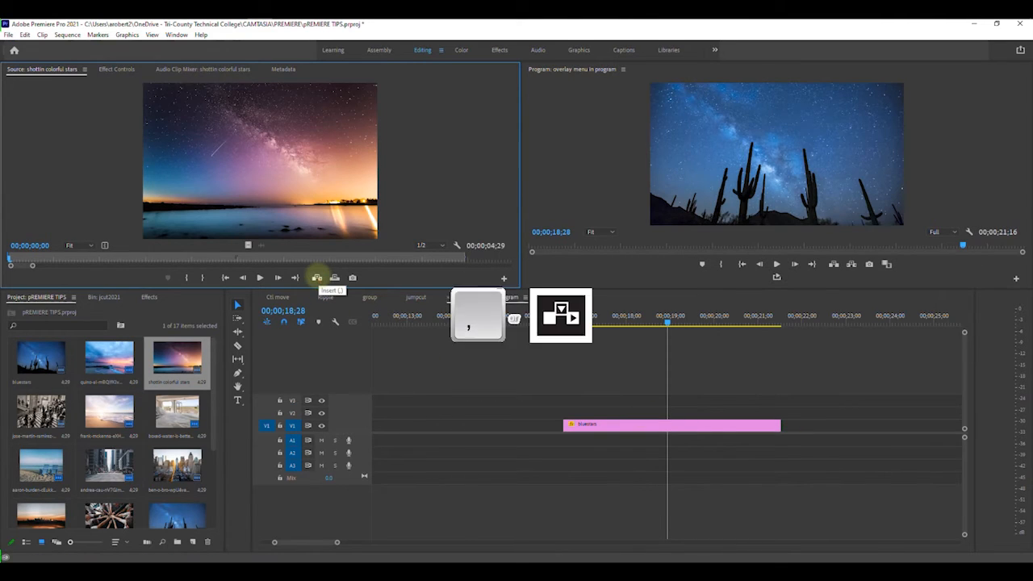
left_click(316, 277)
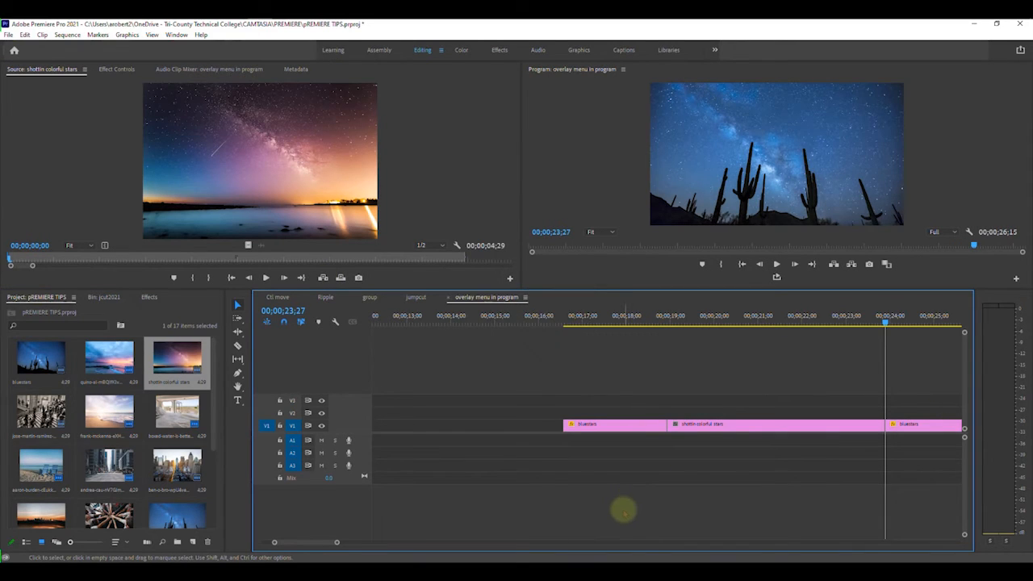
key("ctrl+z")
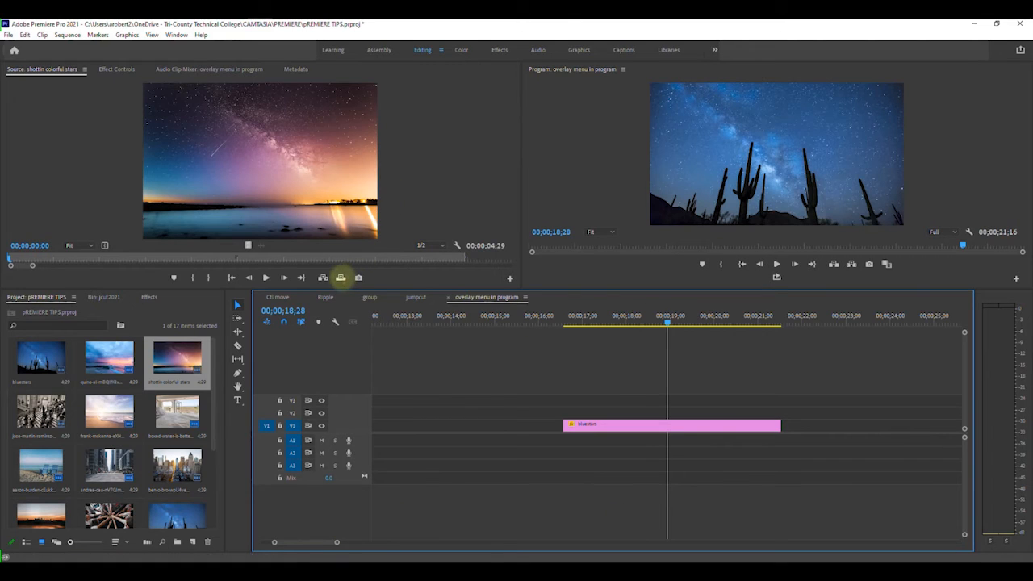
key(".")
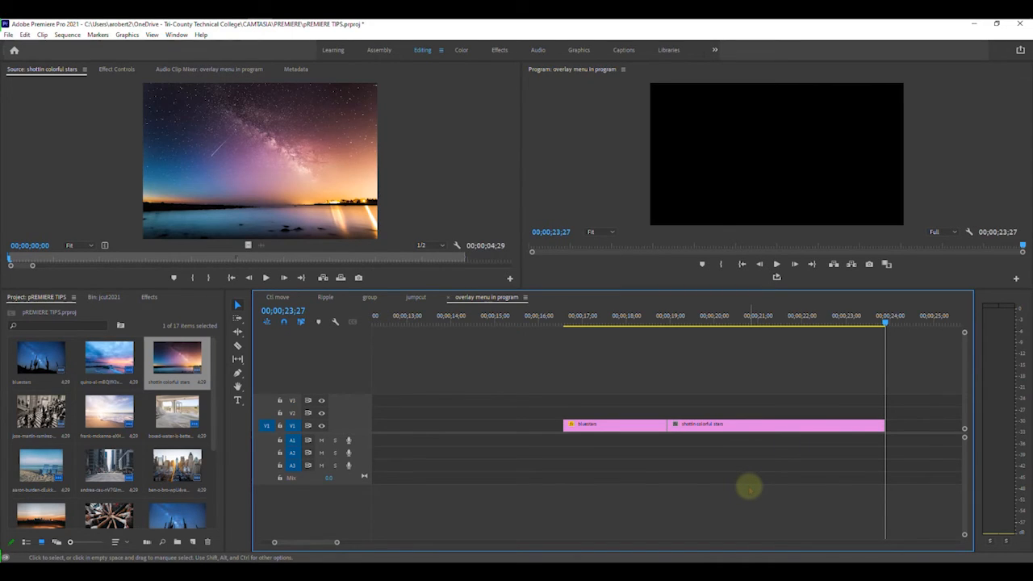
key("ctrl+z")
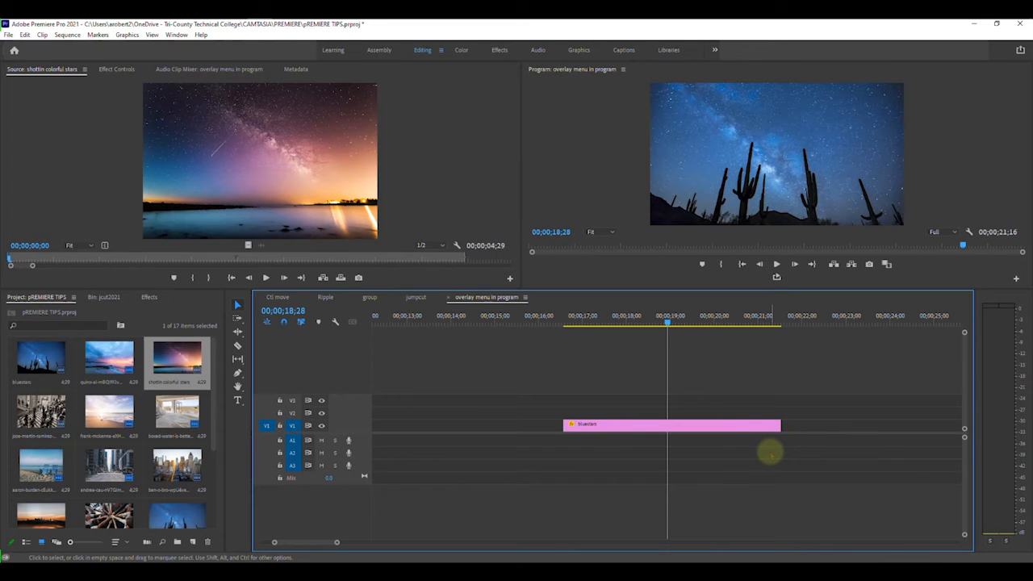
Place the shottin colorful stars clip on V2 at 00;00;18;28 with the Program Monitor's Overlay drop zone, and undo the edit
left_click(228, 168)
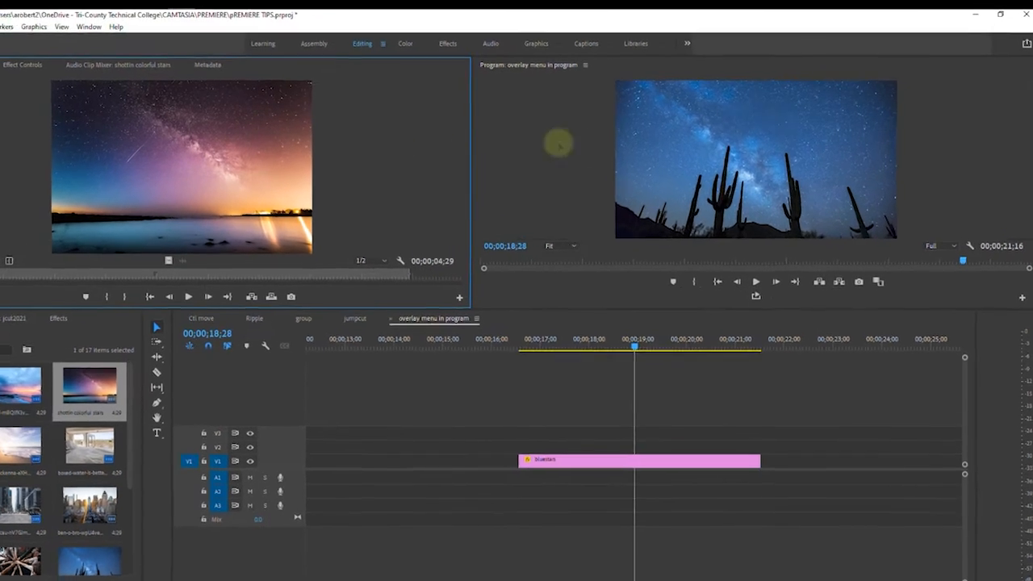
left_click_drag(558, 144, 661, 198)
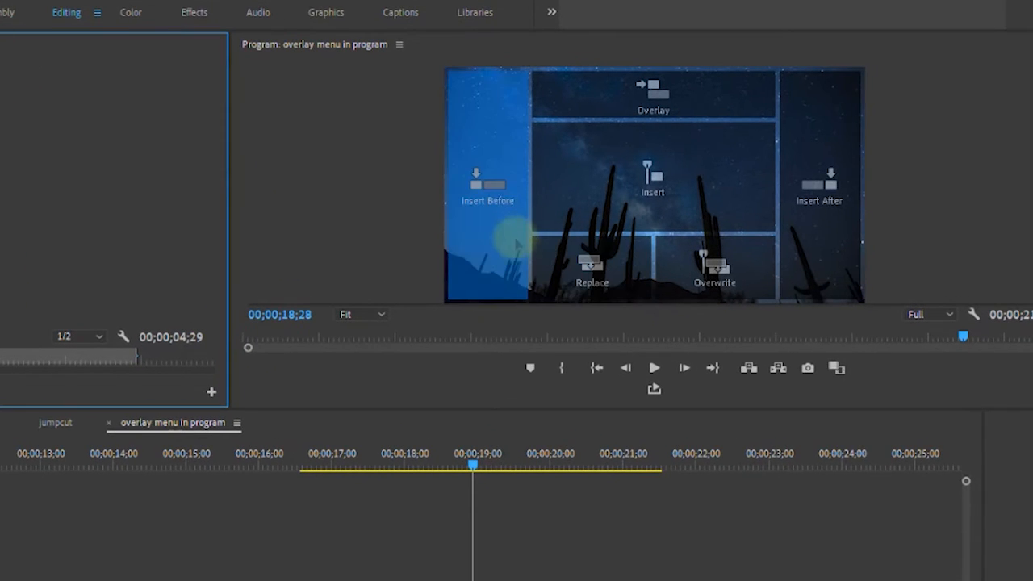
left_click_drag(515, 242, 646, 84)
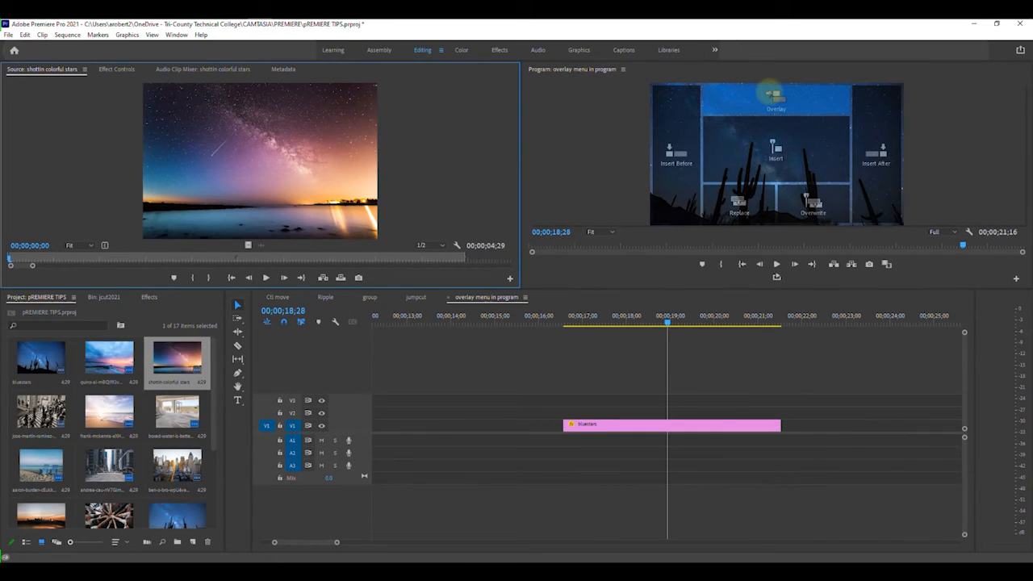
left_click_drag(770, 94, 765, 98)
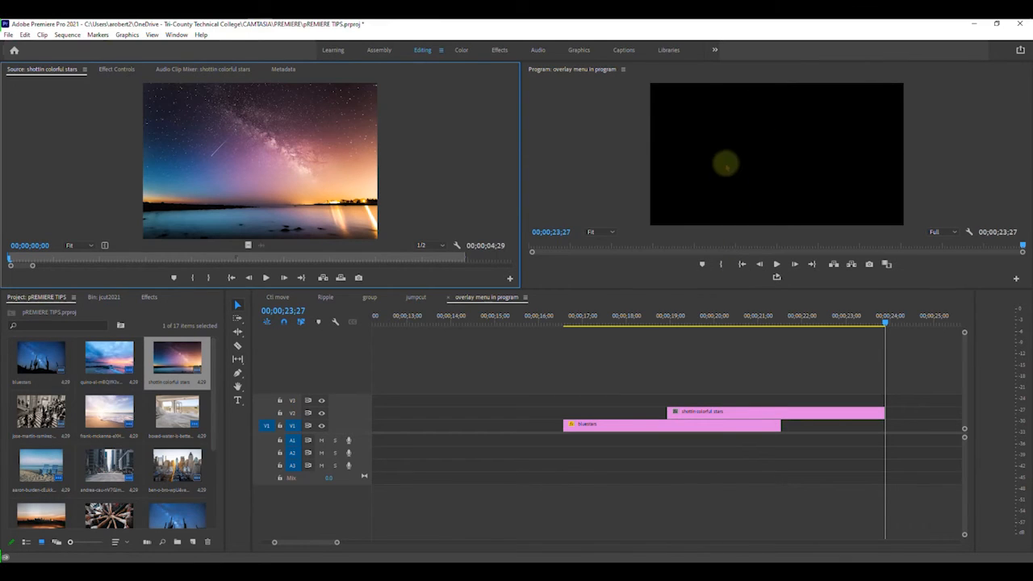
key("ctrl+z")
Try the Program Monitor's Overwrite drop zone twice with the shottin colorful stars clip at 00;00;18;28, undoing each edit
left_click_drag(230, 127, 811, 204)
left_click_drag(738, 252, 714, 271)
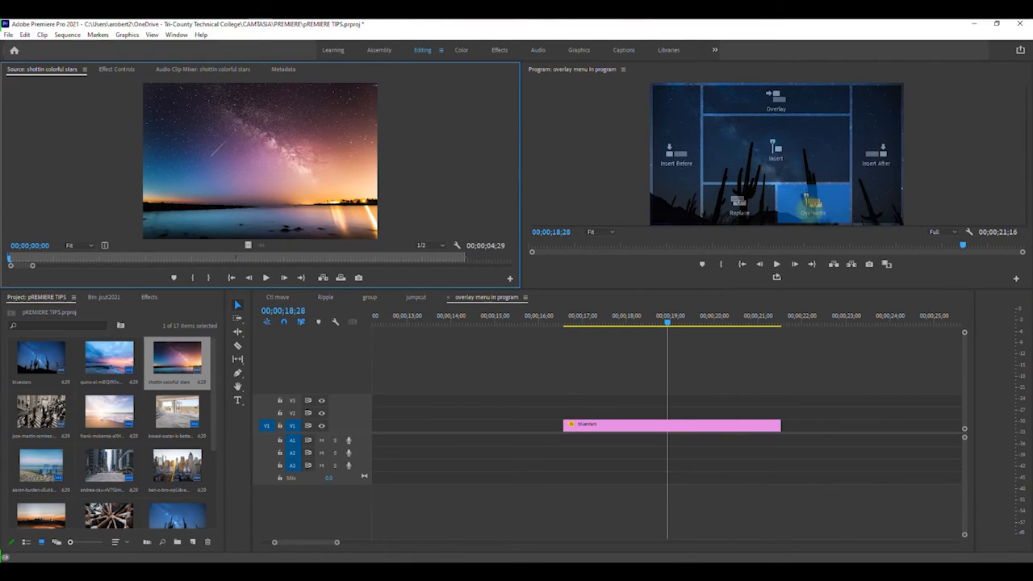
left_click_drag(813, 206, 805, 210)
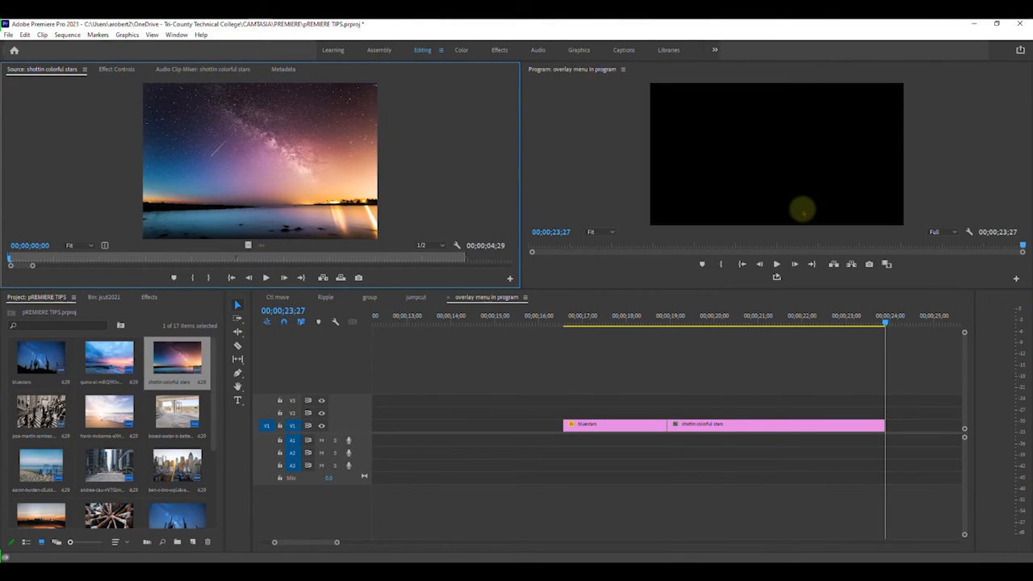
key("ctrl+z")
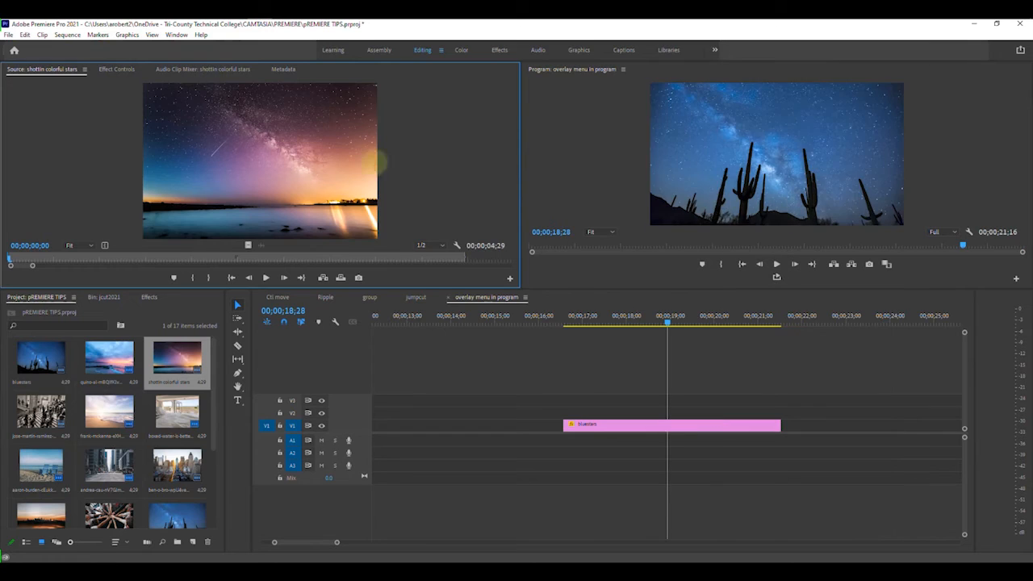
left_click_drag(291, 148, 812, 210)
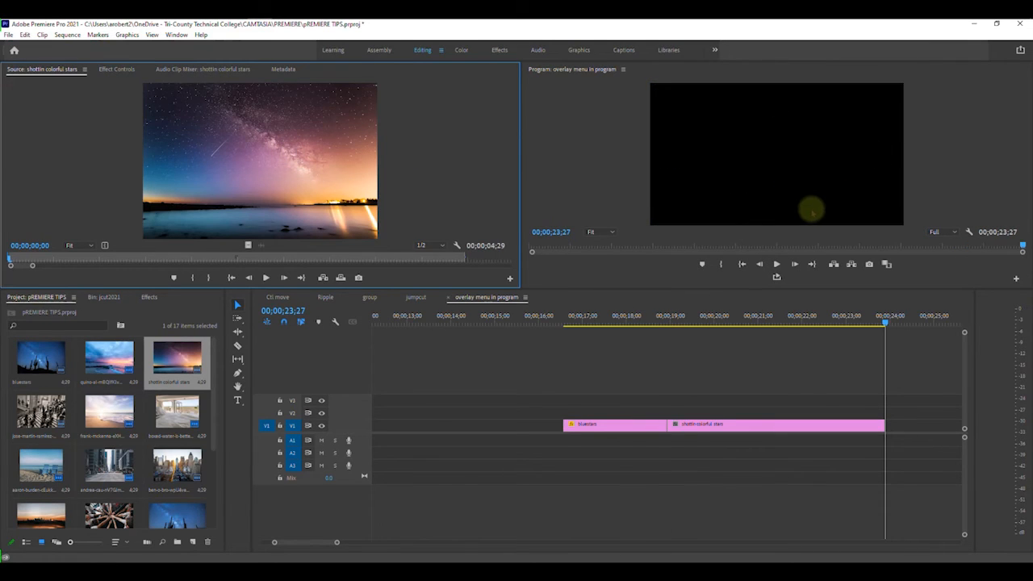
key("ctrl+z")
Try the Overlay and Insert drop zones with the shottin colorful stars clip at 00;00;18;28, undoing each edit
left_click_drag(256, 142, 771, 107)
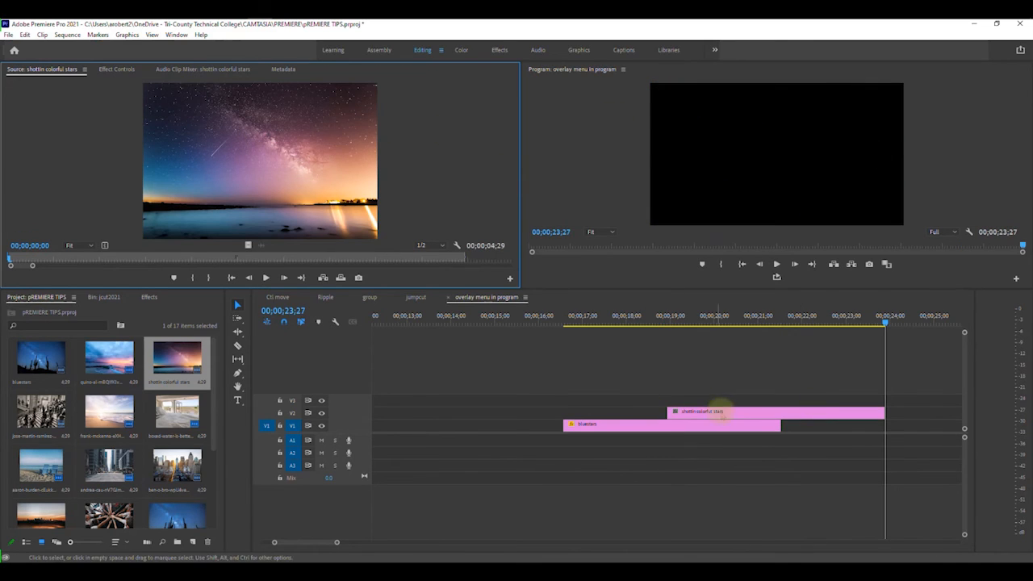
key("ctrl+z")
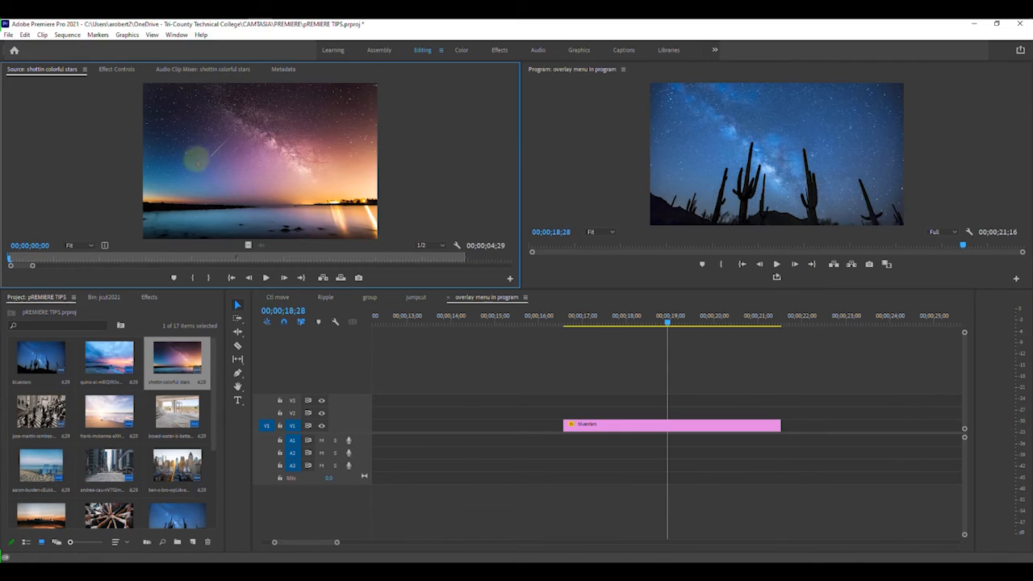
left_click_drag(782, 125, 773, 151)
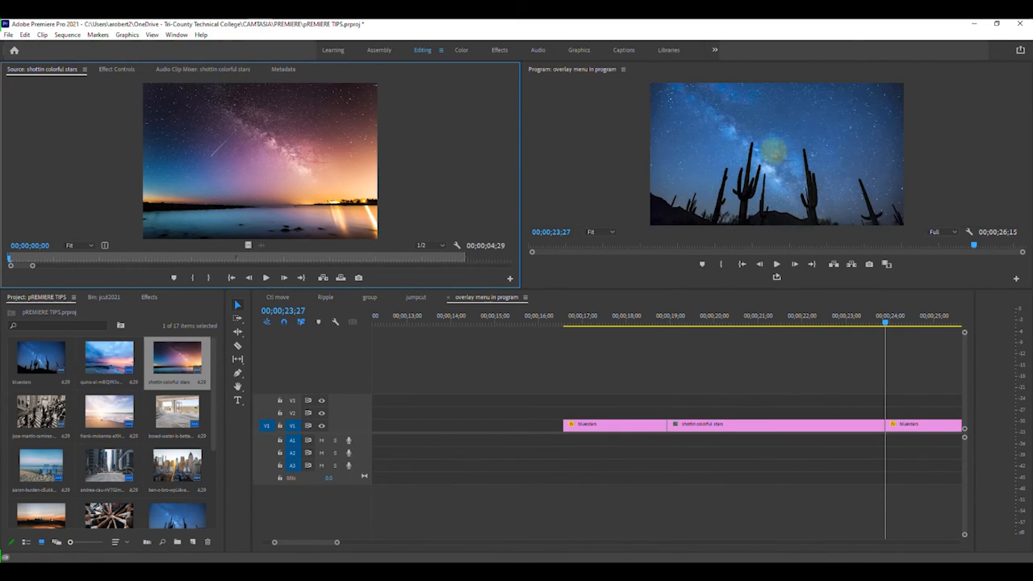
key("ctrl+z")
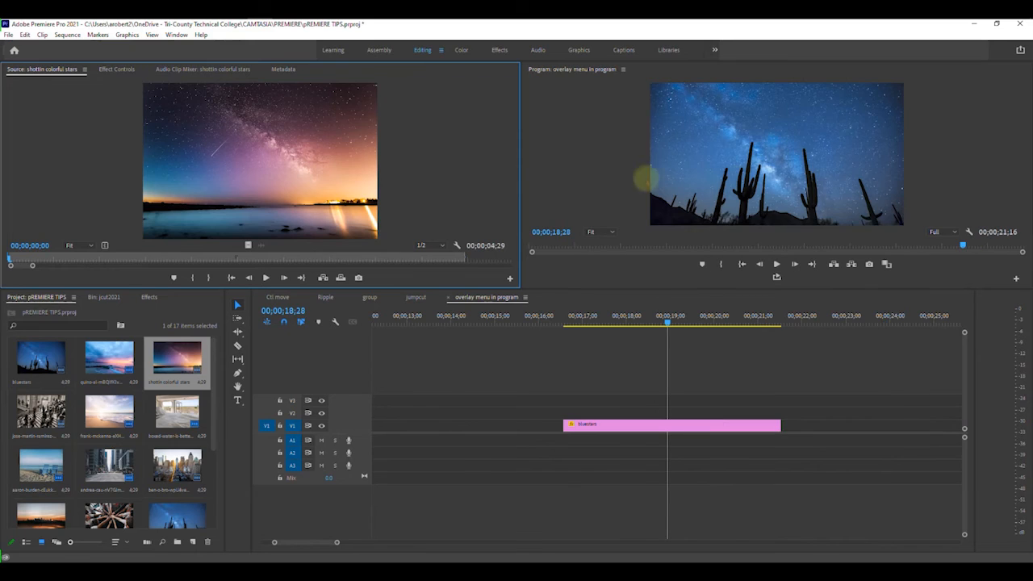
Add the shottin colorful stars clip behind the bluestars clip with the Insert After drop zone, and undo the edit
left_click_drag(287, 144, 880, 160)
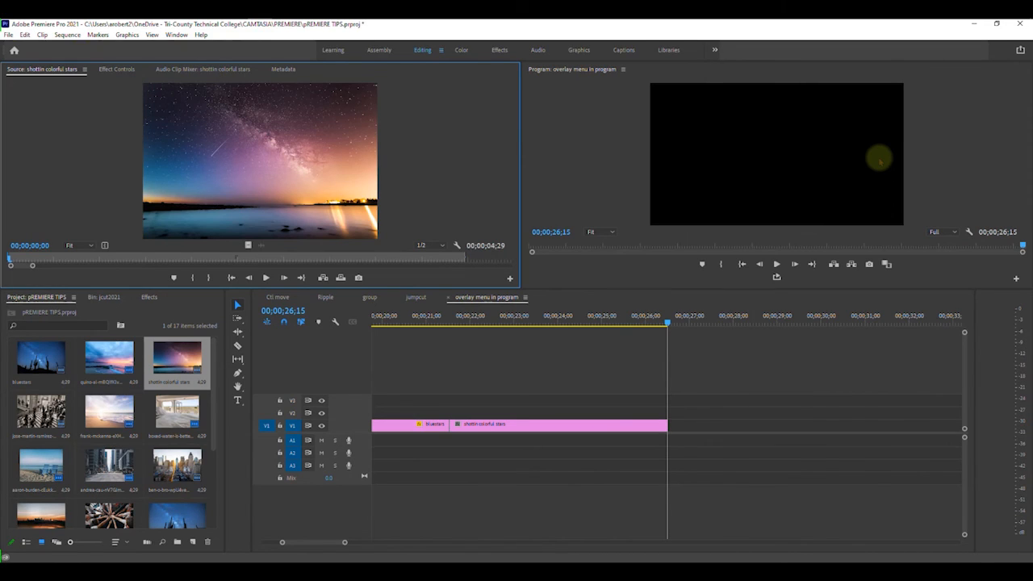
key("ctrl+z")
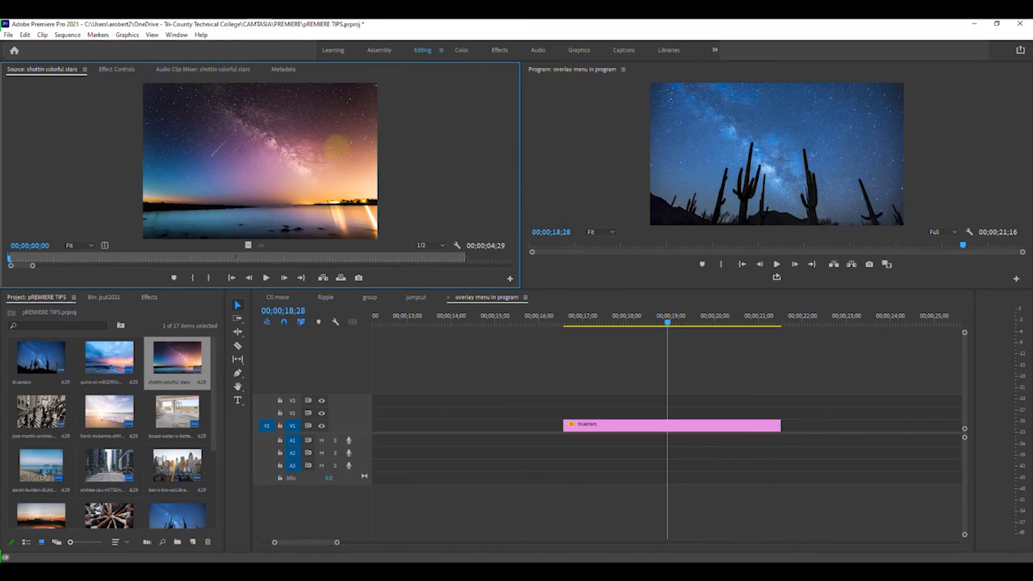
Replace the bluestars clip on V1 with the shottin colorful stars clip using the Program Monitor's Replace drop zone, and select the replaced clip
left_click_drag(286, 145, 676, 147)
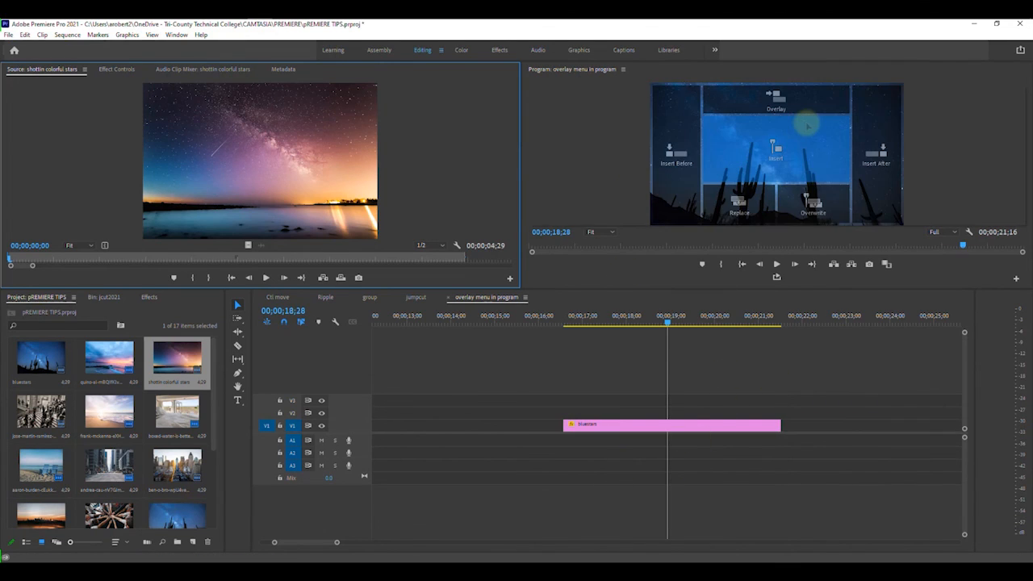
left_click_drag(809, 123, 737, 206)
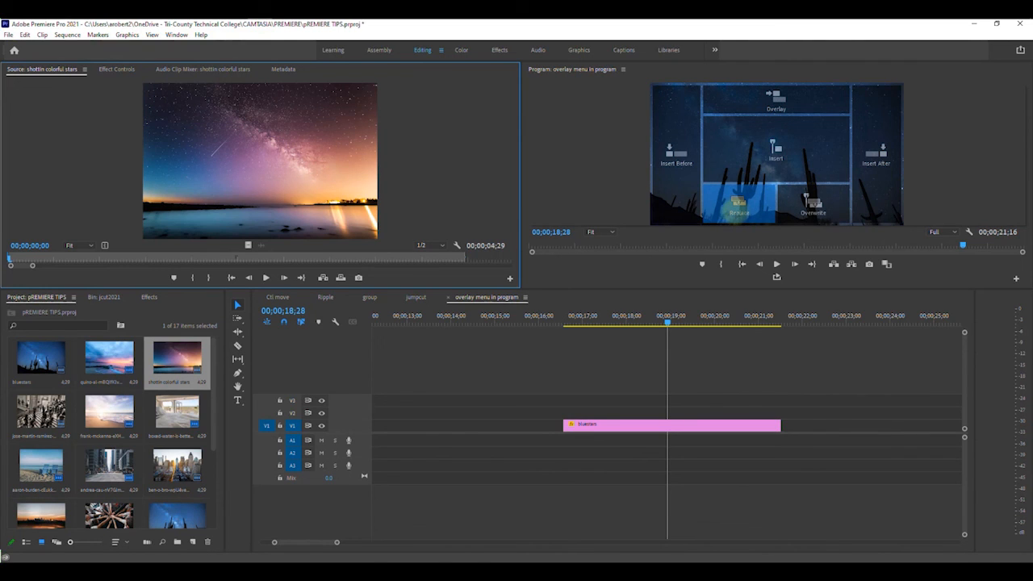
left_click_drag(737, 209, 734, 212)
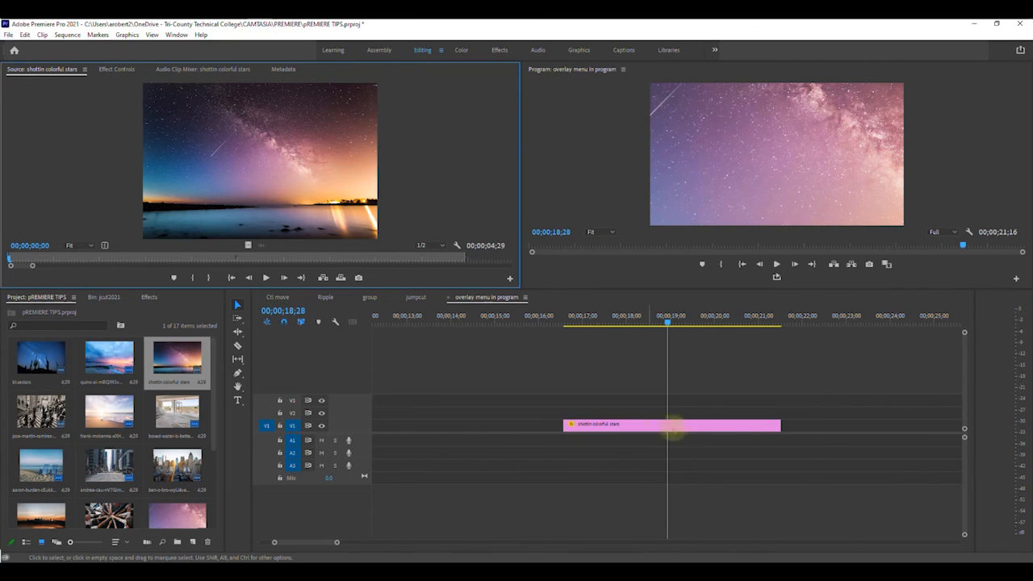
left_click(750, 428)
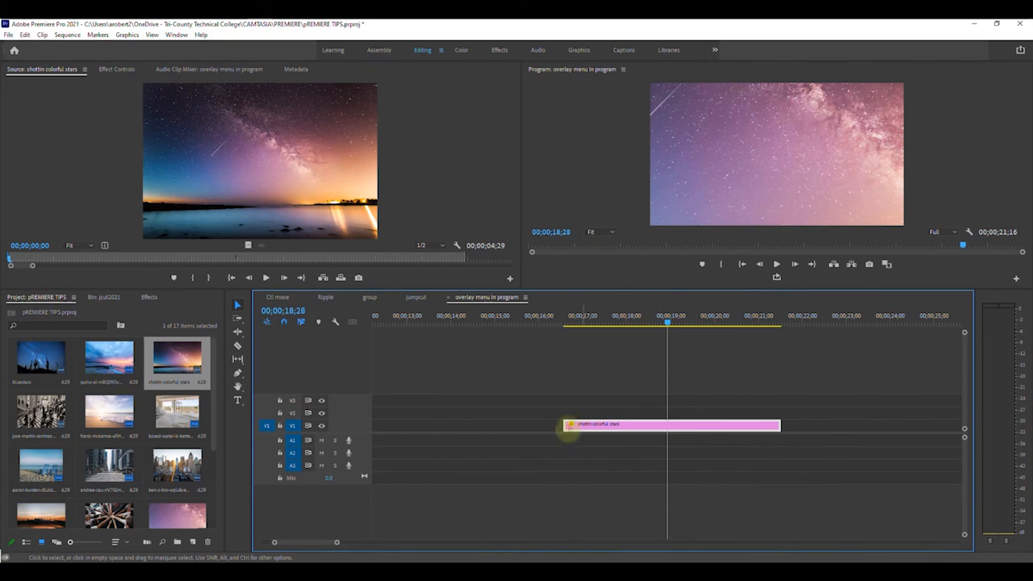
left_click_drag(396, 233, 676, 142)
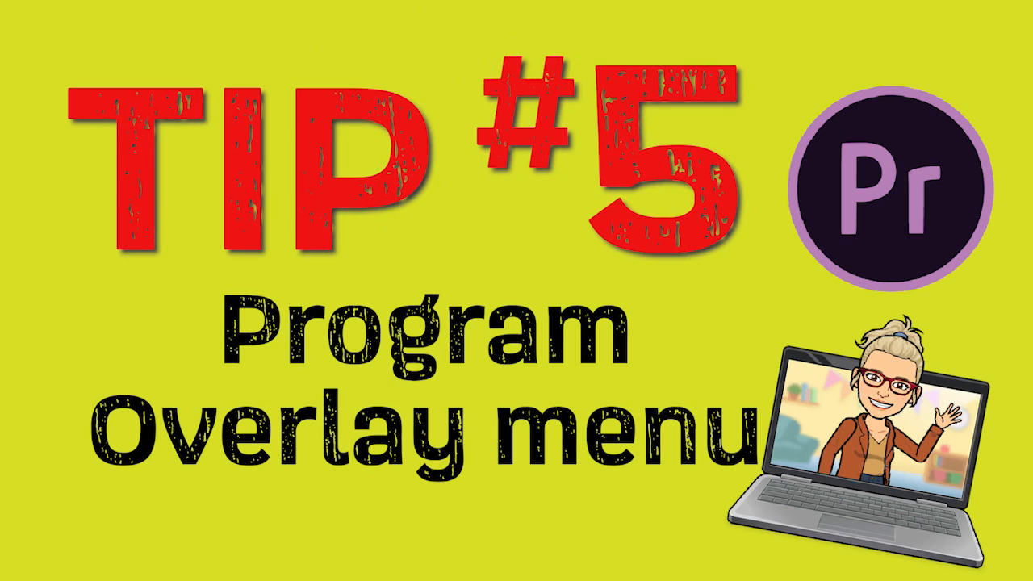